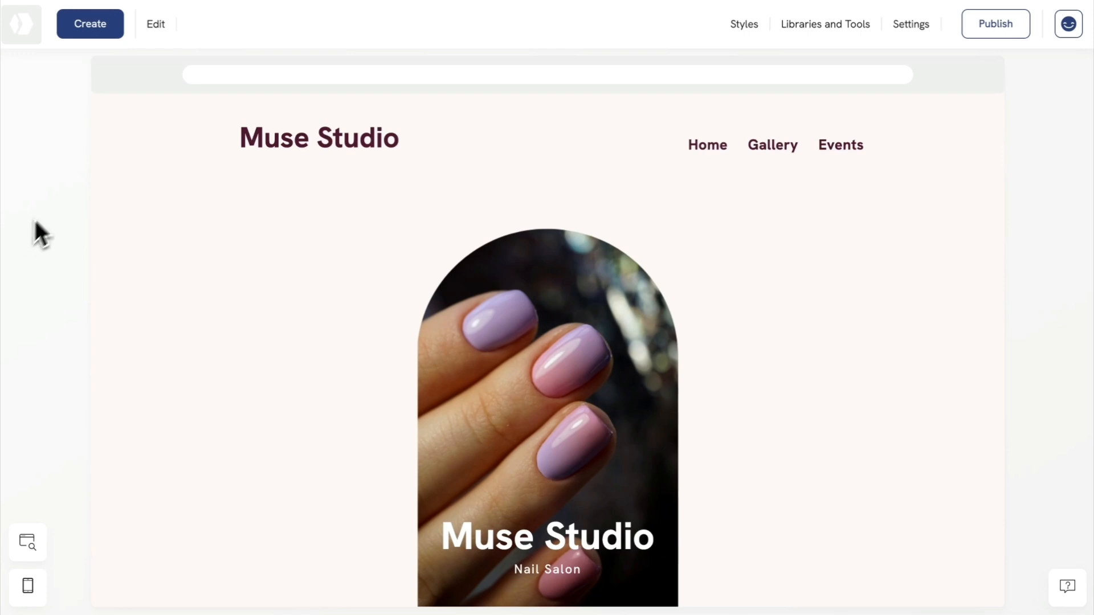
Create a new appointment service and title it "Classic Manucure"
{"action": "left_click", "coordinate": [152, 26]}
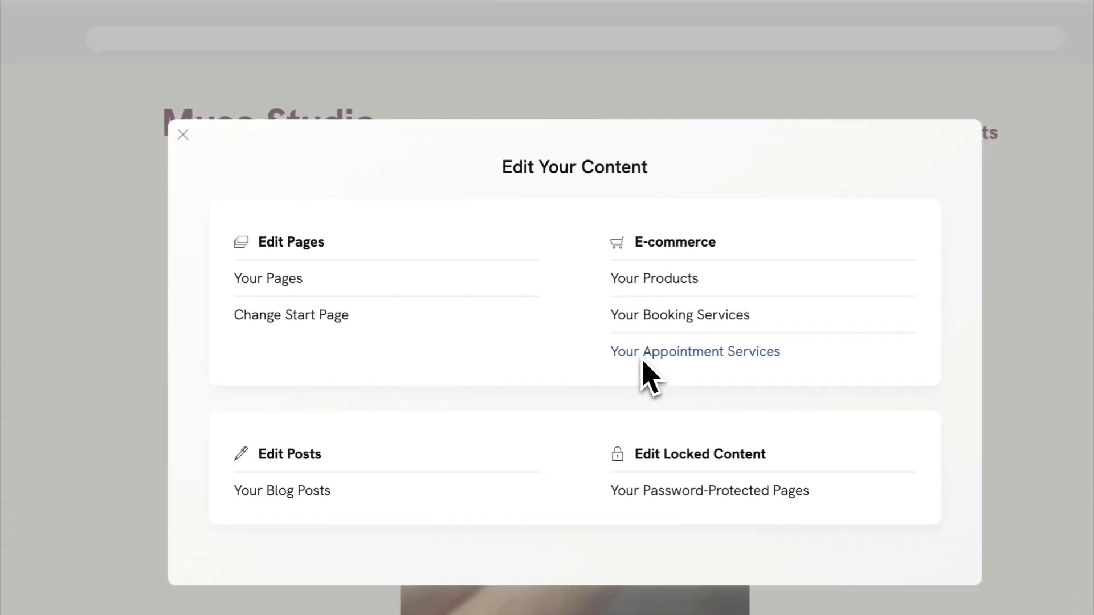
{"action": "left_click", "coordinate": [643, 357]}
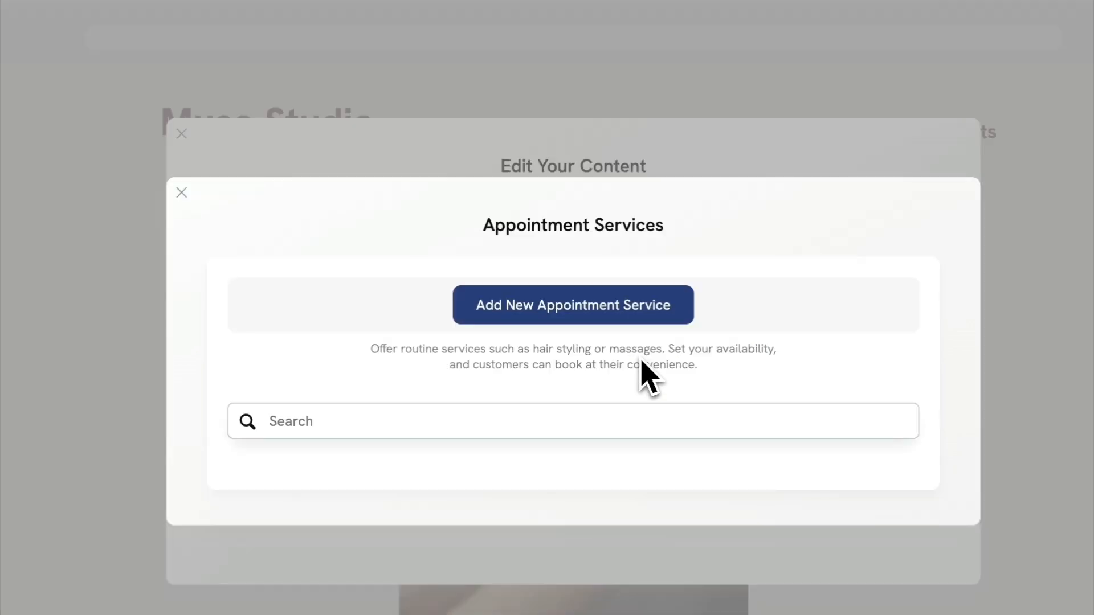
{"action": "left_click", "coordinate": [509, 309]}
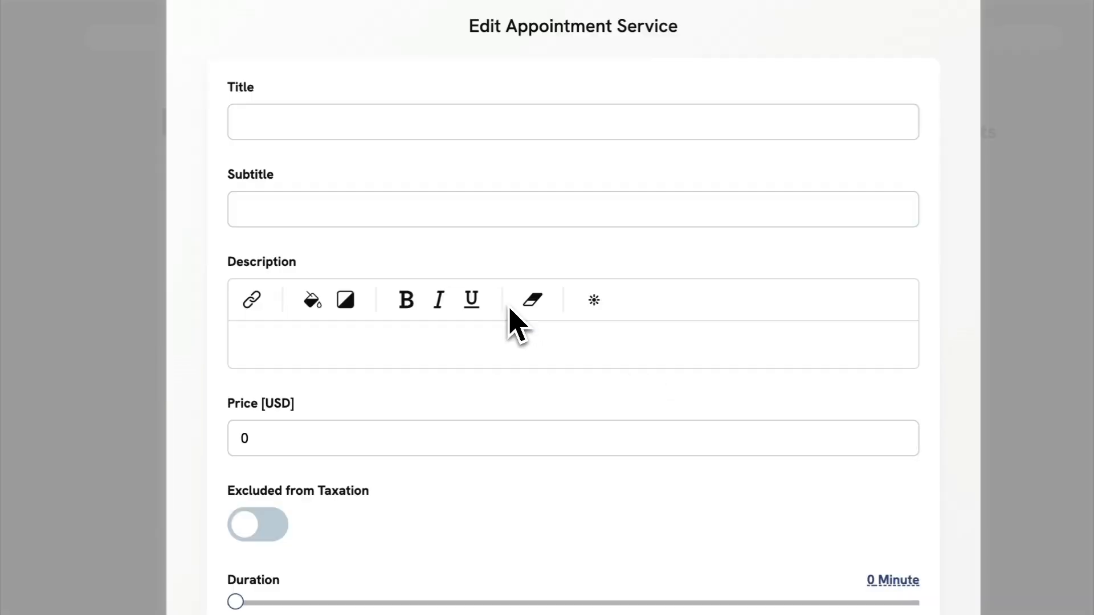
{"action": "left_click", "coordinate": [332, 122]}
{"action": "type", "text": "C"}
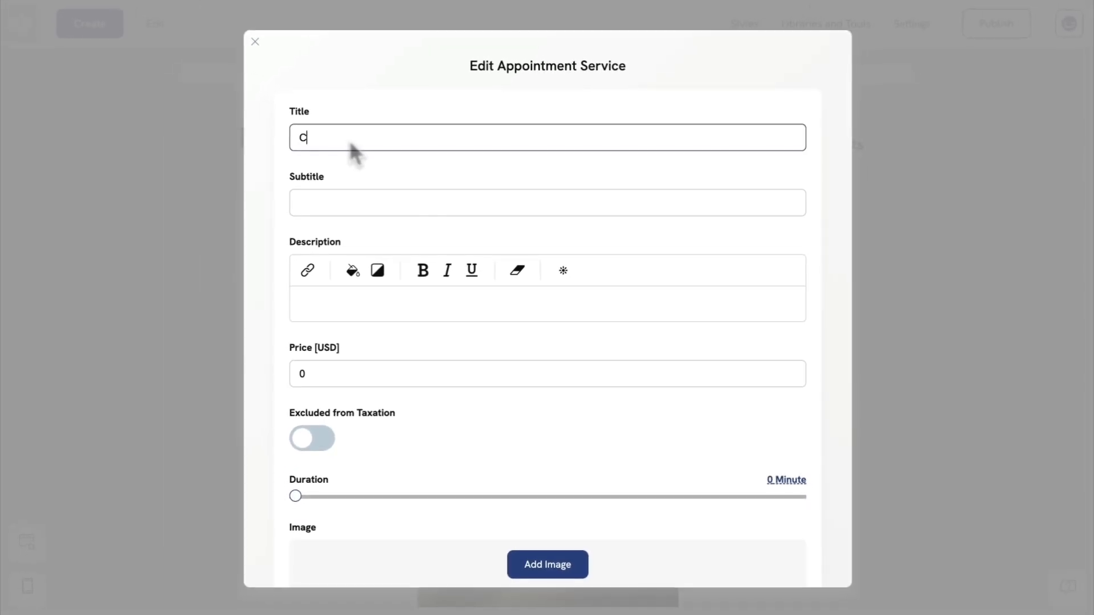
{"action": "type", "text": "lassic Manucure"}
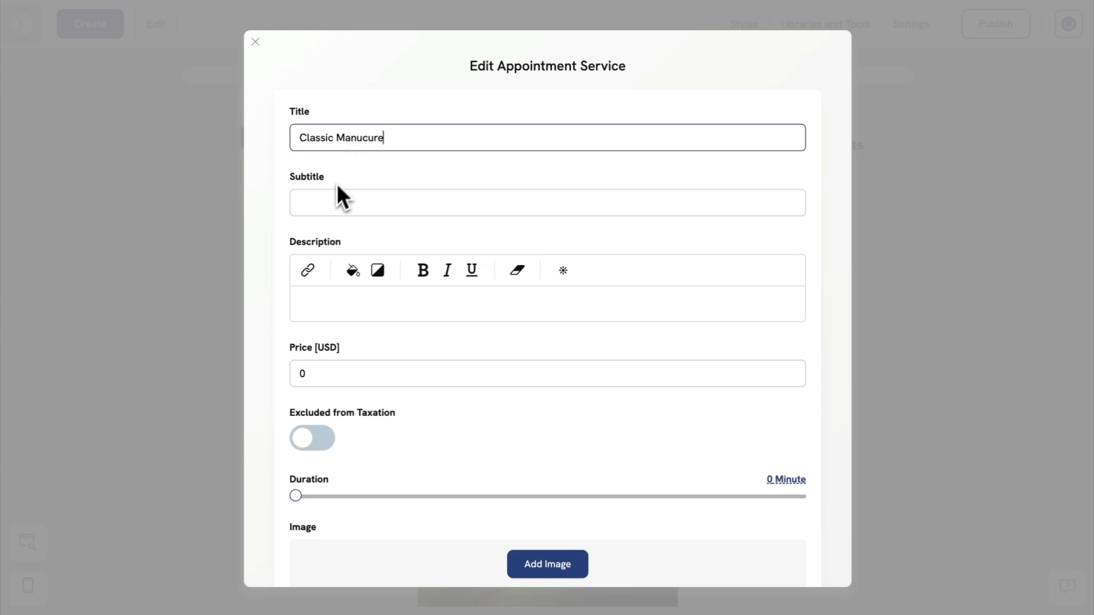
Set the subtitle to "45 min | €90" and description to "Shaping, filing, polishing, cuticle treatment and varnishing with OPI Inifinite Shine. Finish with nourishing nail oil."
{"action": "left_click", "coordinate": [335, 204]}
{"action": "type", "text": "45 min | €90"}
{"action": "scroll", "coordinate": [330, 202], "scroll_direction": "down", "scroll_amount": 1}
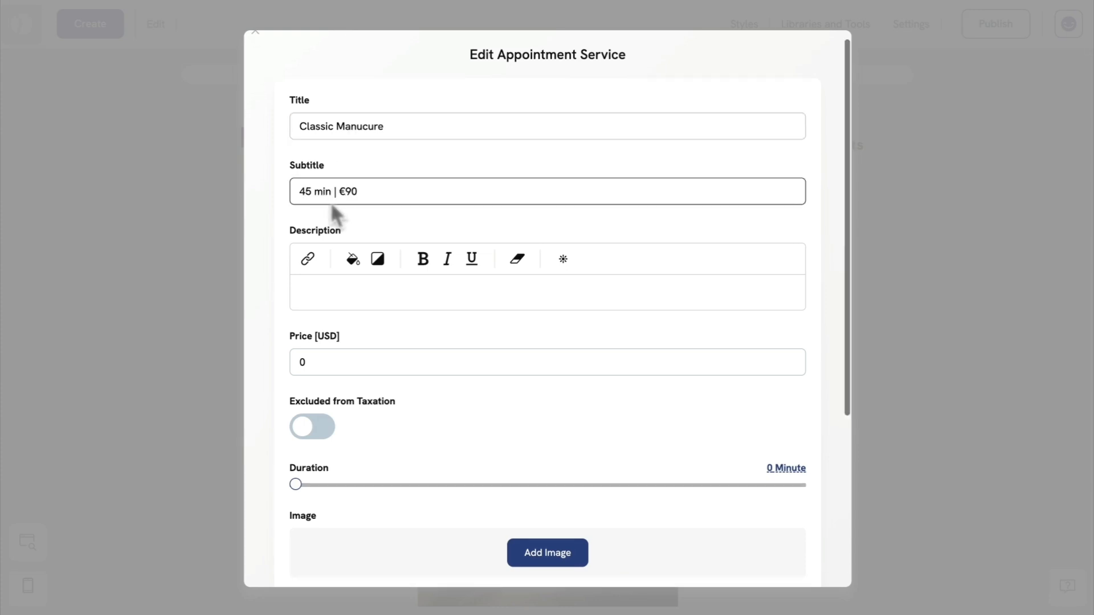
{"action": "left_click", "coordinate": [313, 293]}
{"action": "type", "text": "Shaping,"}
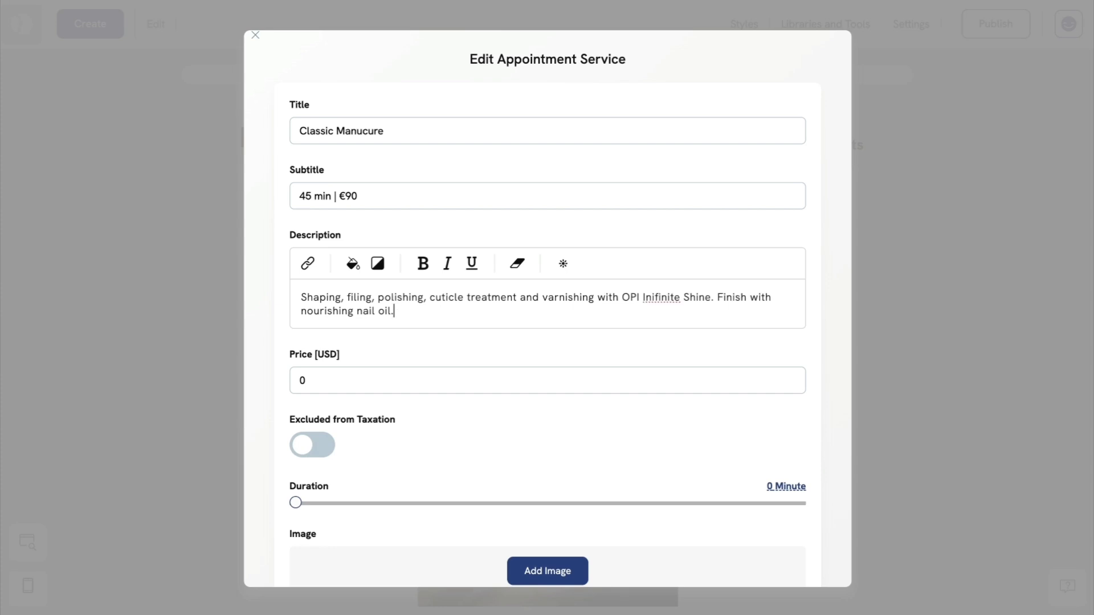
Set the manicure service's price to 90 USD and its duration to 45 minutes
{"action": "left_click", "coordinate": [331, 384]}
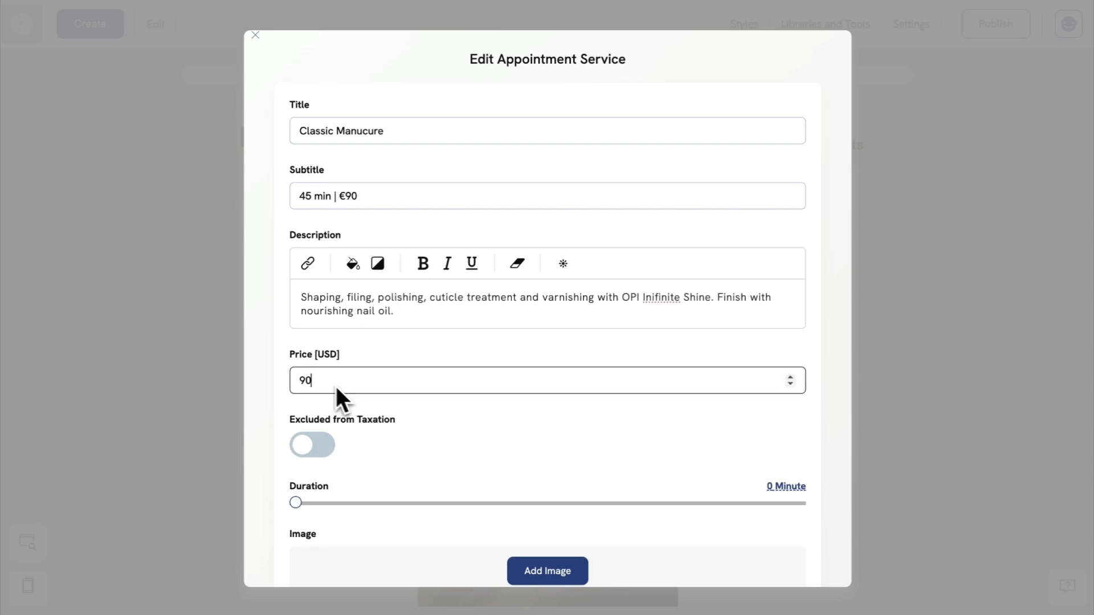
{"action": "left_click_drag", "start_coordinate": [374, 503], "coordinate": [330, 505]}
{"action": "scroll", "coordinate": [381, 507], "scroll_direction": "down", "scroll_amount": 3}
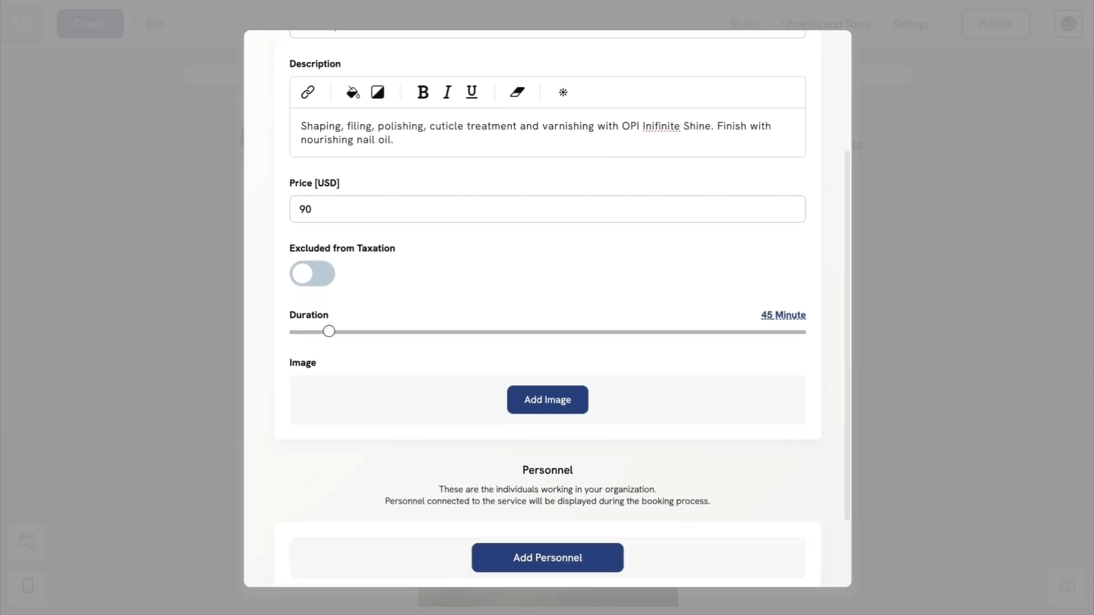
Add the library photo of hands with natural-looking light nails as the service image
{"action": "left_click", "coordinate": [543, 405]}
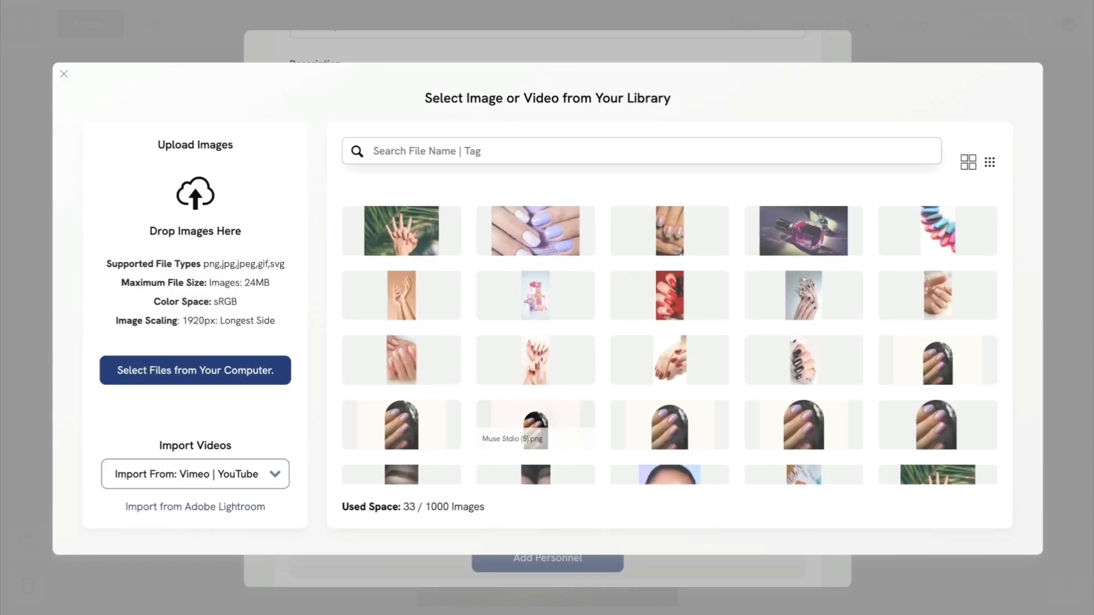
{"action": "scroll", "coordinate": [543, 404], "scroll_direction": "down", "scroll_amount": 1}
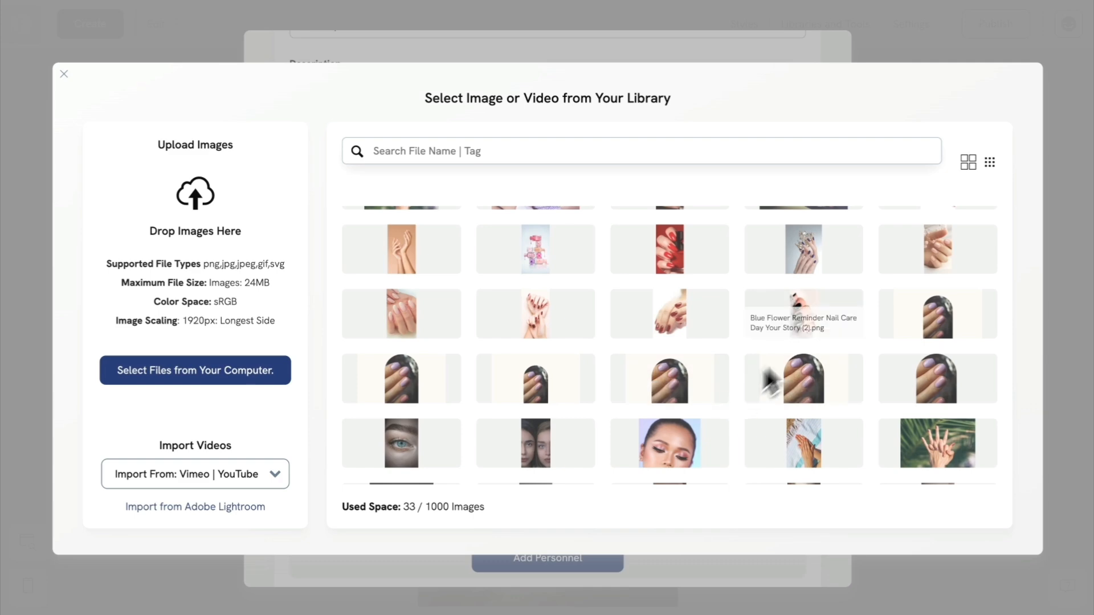
{"action": "left_click", "coordinate": [950, 250]}
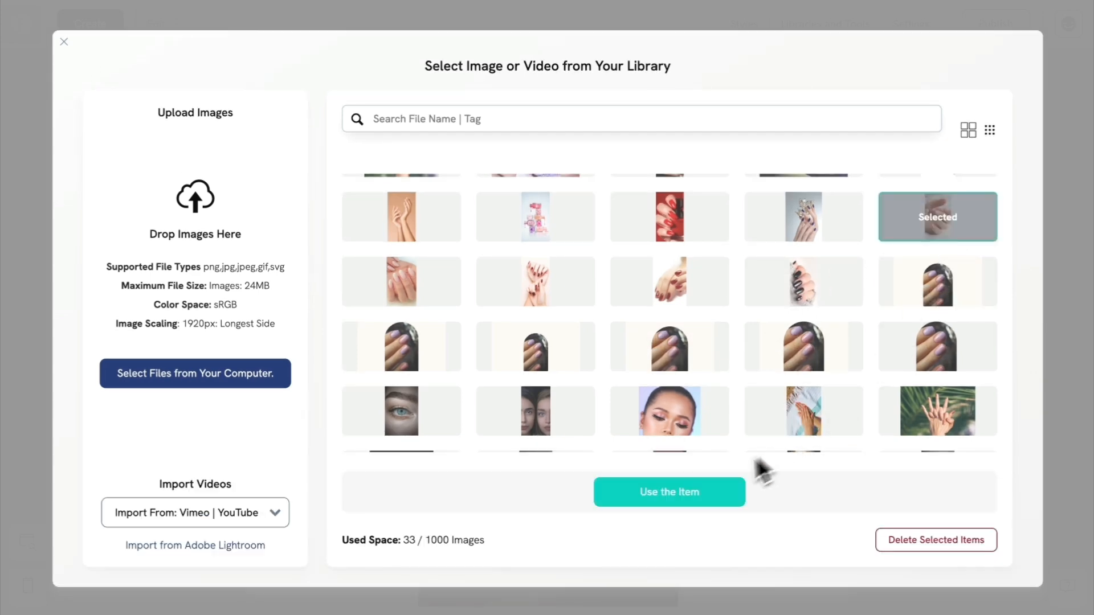
{"action": "left_click", "coordinate": [678, 493]}
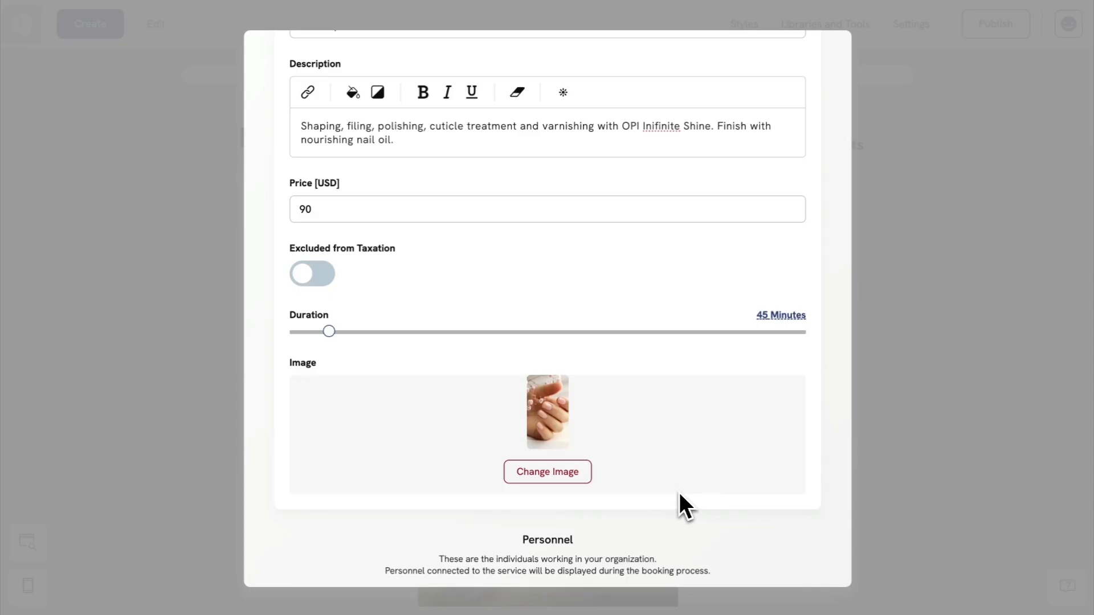
Add a personnel entry to the service, enter the employee's full name and set the subtitle to "Nail specialist"
{"action": "scroll", "coordinate": [679, 492], "scroll_direction": "down", "scroll_amount": 3}
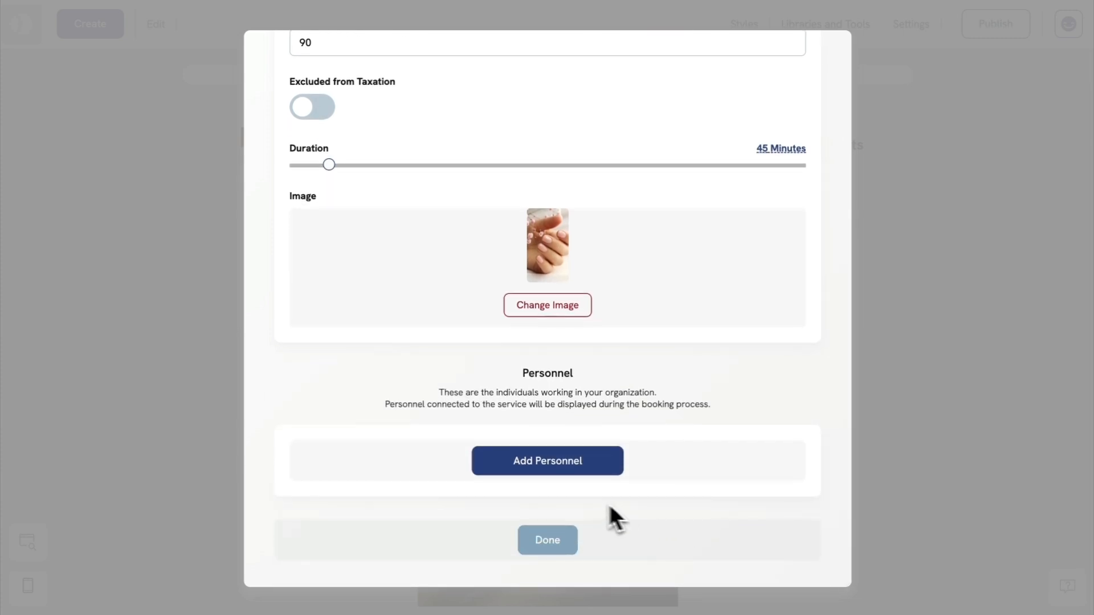
{"action": "left_click", "coordinate": [562, 466]}
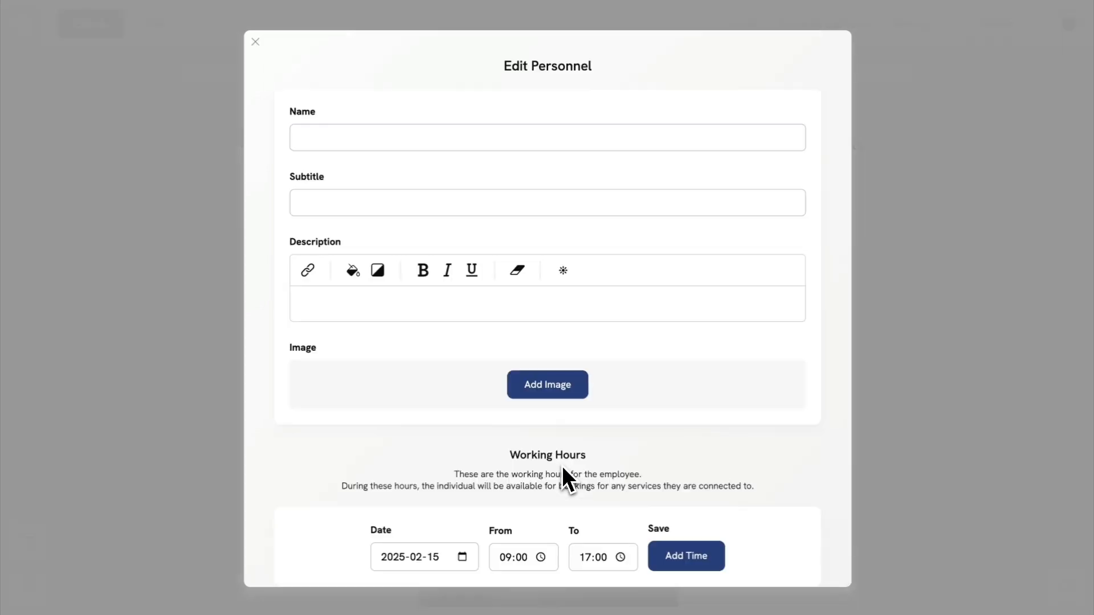
{"action": "left_click", "coordinate": [386, 147]}
{"action": "type", "text": "Anna Lundgren"}
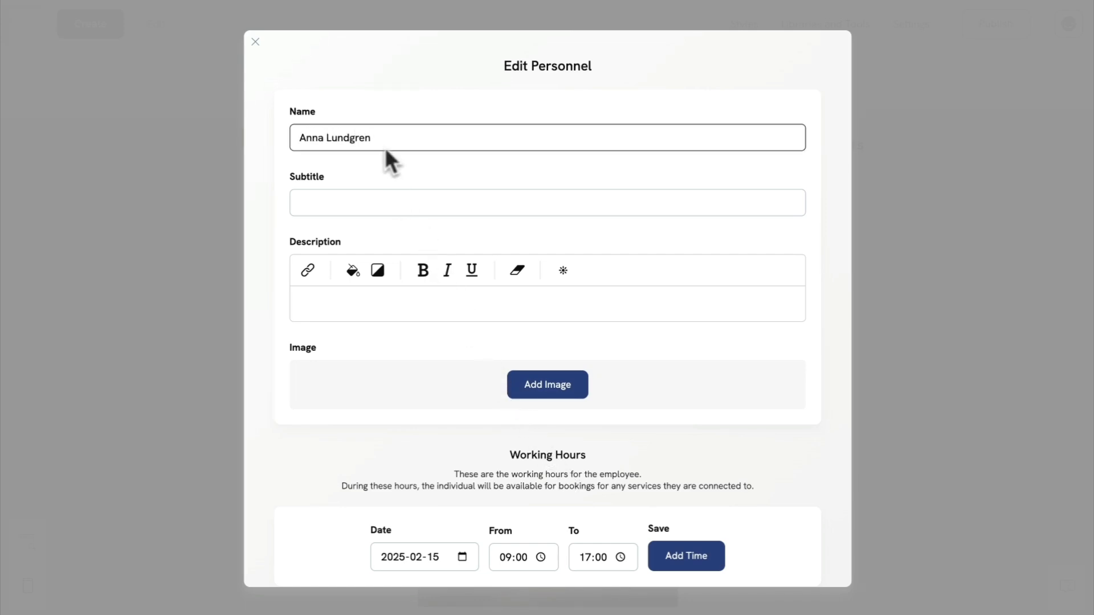
{"action": "left_click", "coordinate": [367, 204]}
{"action": "type", "text": "Nail specialist"}
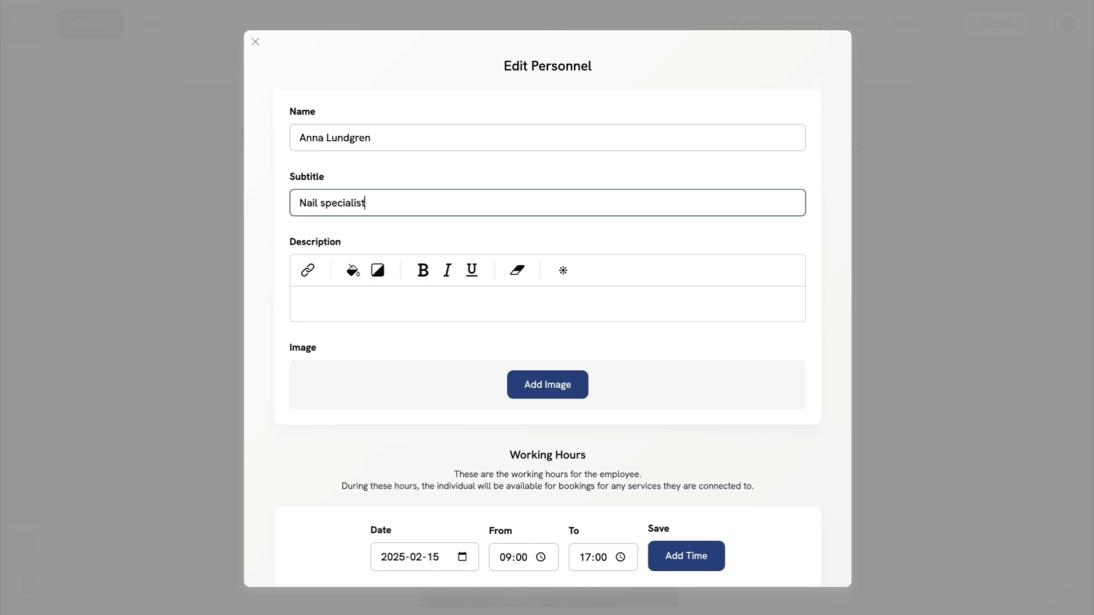
Use the library portrait of the curly-haired woman resting her chin on her hand as the nail specialist's image
{"action": "left_click", "coordinate": [523, 377]}
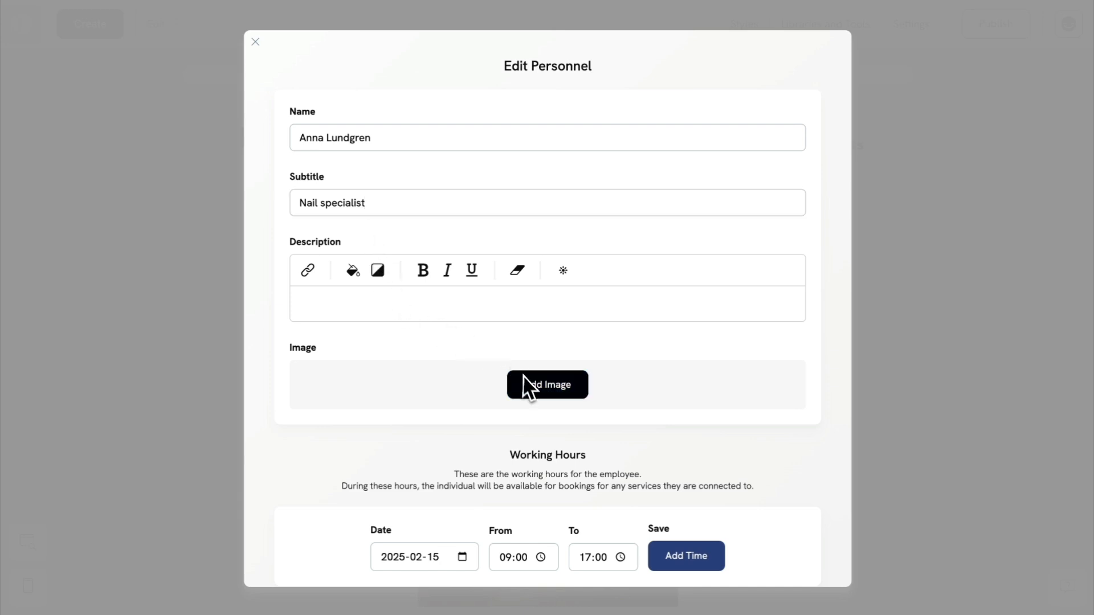
{"action": "scroll", "coordinate": [528, 381], "scroll_direction": "down", "scroll_amount": 3}
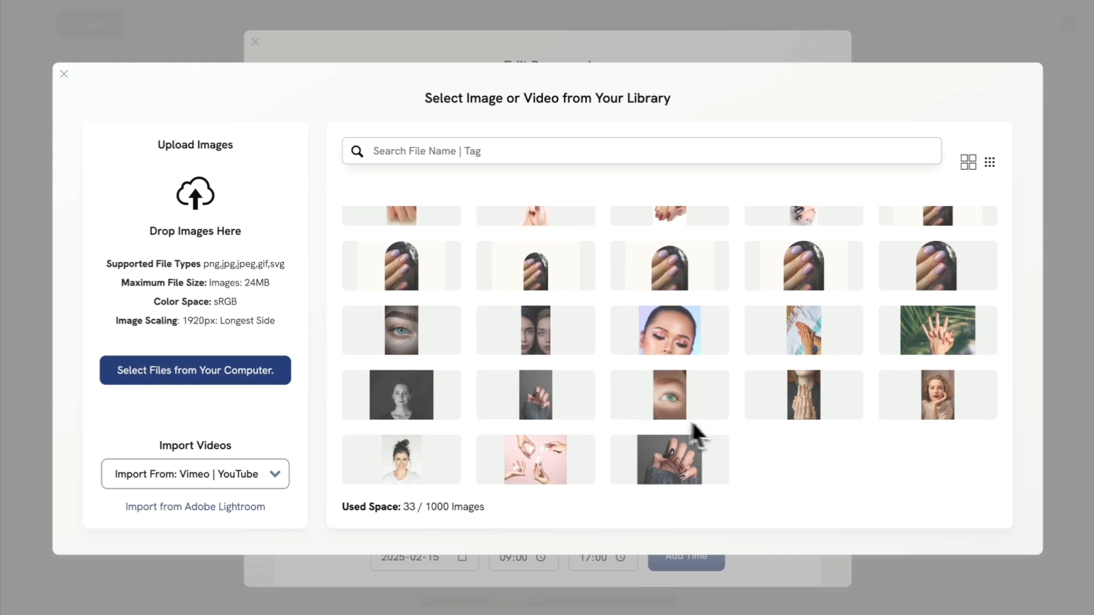
{"action": "left_click", "coordinate": [947, 385]}
{"action": "left_click", "coordinate": [699, 500]}
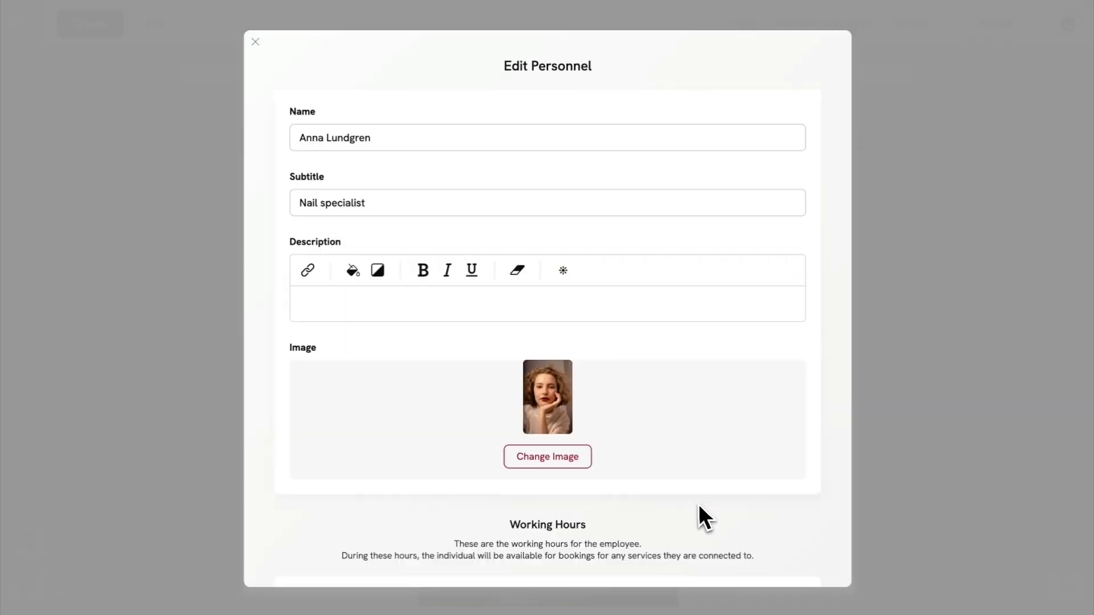
Add working hours of 09:00 to 17:00 for each day from 2025-02-17 to 2025-02-21 and save the nail specialist
{"action": "scroll", "coordinate": [689, 484], "scroll_direction": "down", "scroll_amount": 3}
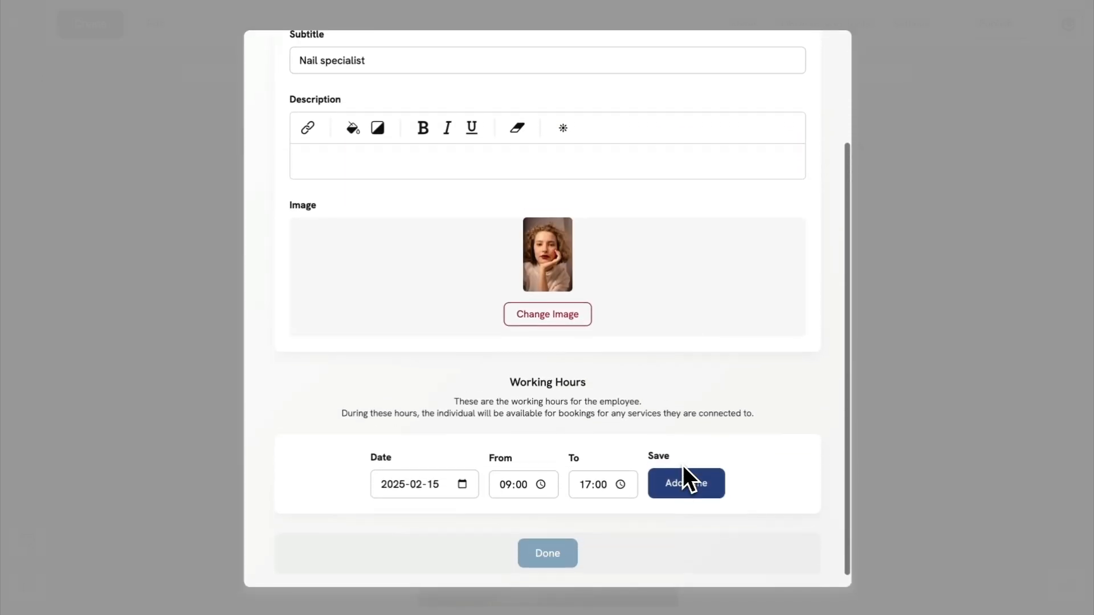
{"action": "left_click", "coordinate": [462, 483]}
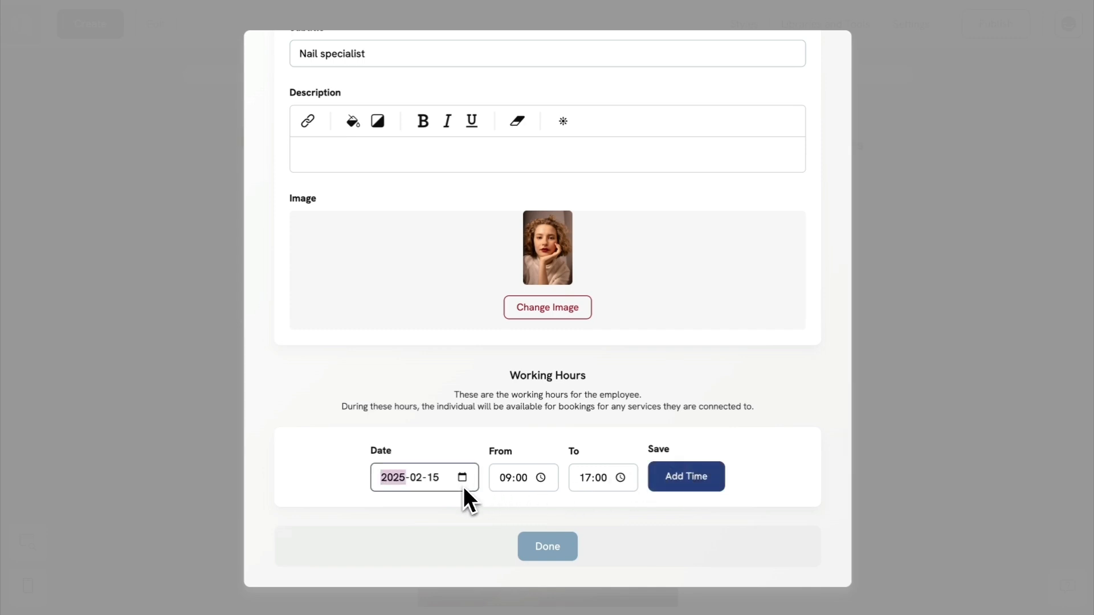
{"action": "left_click", "coordinate": [391, 381]}
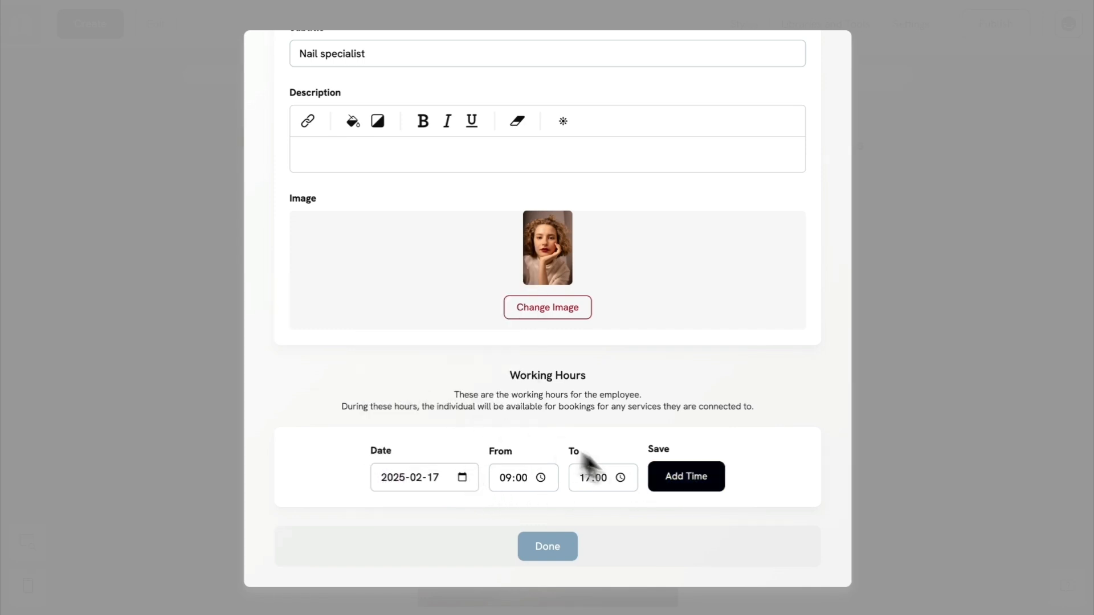
{"action": "left_click", "coordinate": [684, 483]}
{"action": "left_click", "coordinate": [469, 479]}
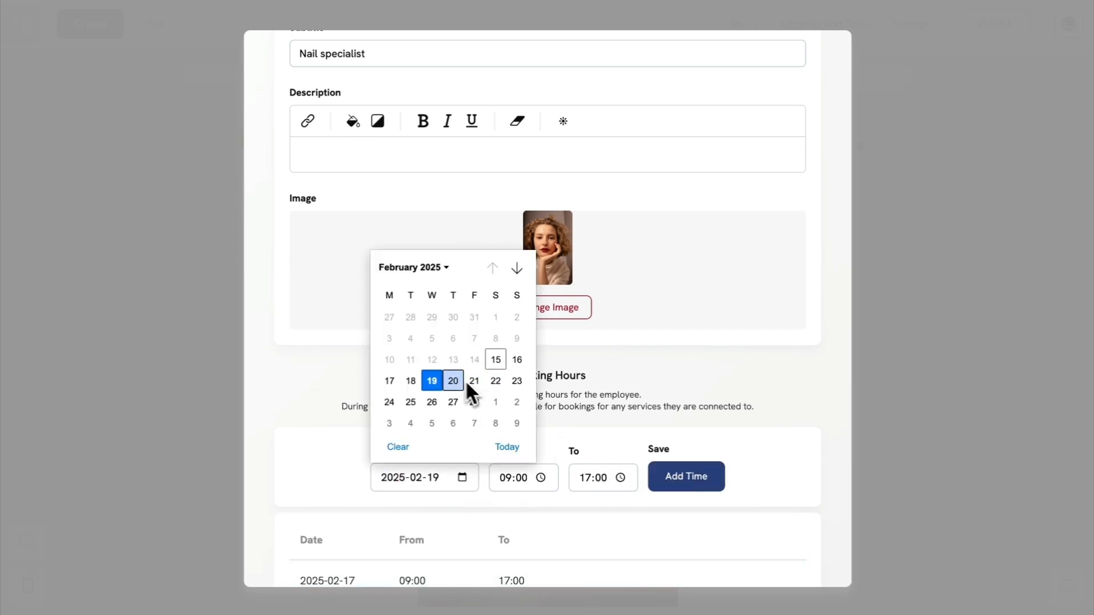
{"action": "left_click", "coordinate": [460, 381]}
{"action": "left_click", "coordinate": [466, 477]}
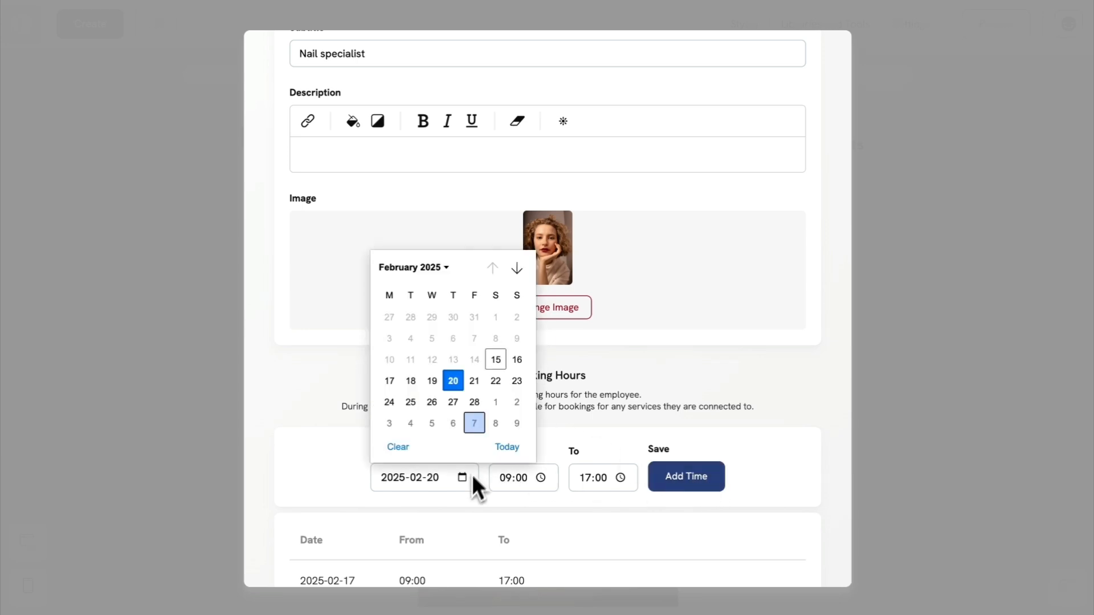
{"action": "left_click", "coordinate": [474, 382]}
{"action": "left_click", "coordinate": [665, 476]}
{"action": "scroll", "coordinate": [691, 501], "scroll_direction": "down", "scroll_amount": 5}
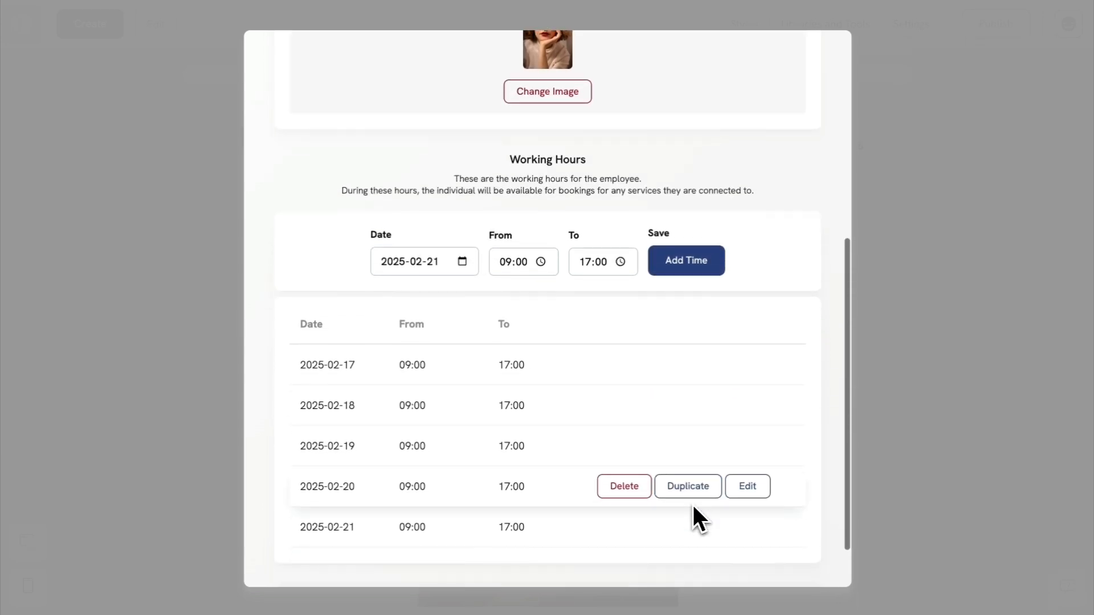
{"action": "left_click", "coordinate": [572, 562]}
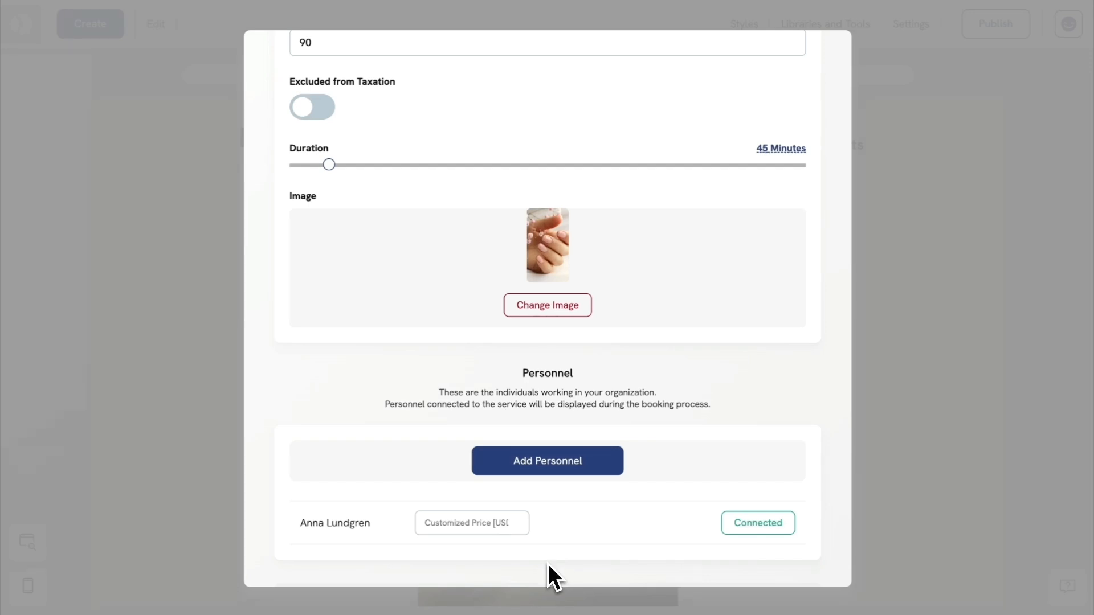
Disconnect the nail specialist from the manicure service and reconnect the same employee
{"action": "left_click", "coordinate": [473, 530]}
{"action": "left_click", "coordinate": [472, 553]}
{"action": "left_click", "coordinate": [760, 528]}
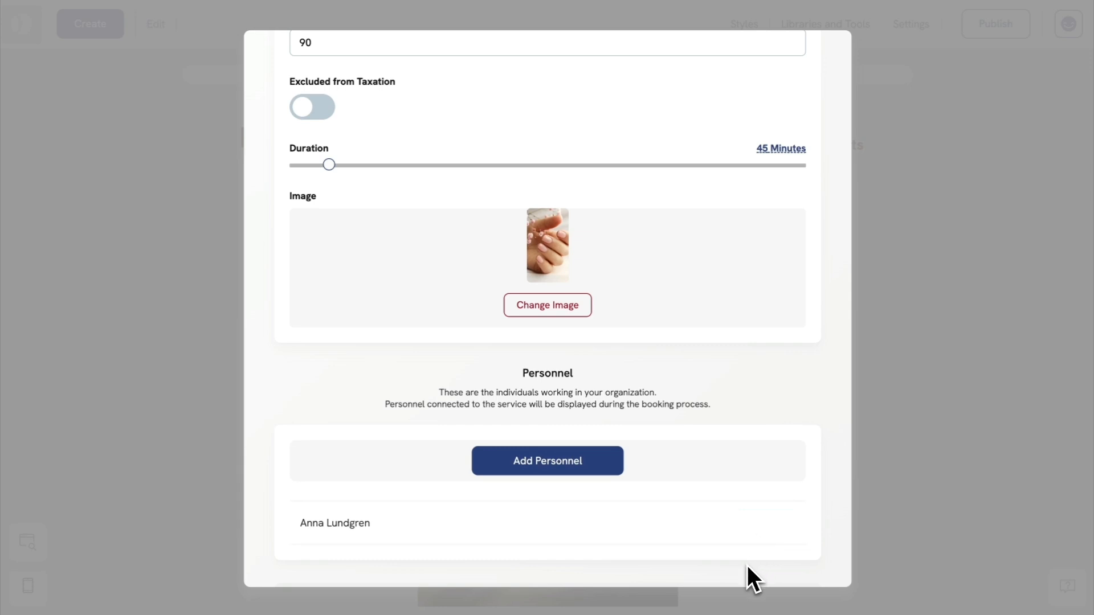
{"action": "left_click", "coordinate": [757, 526]}
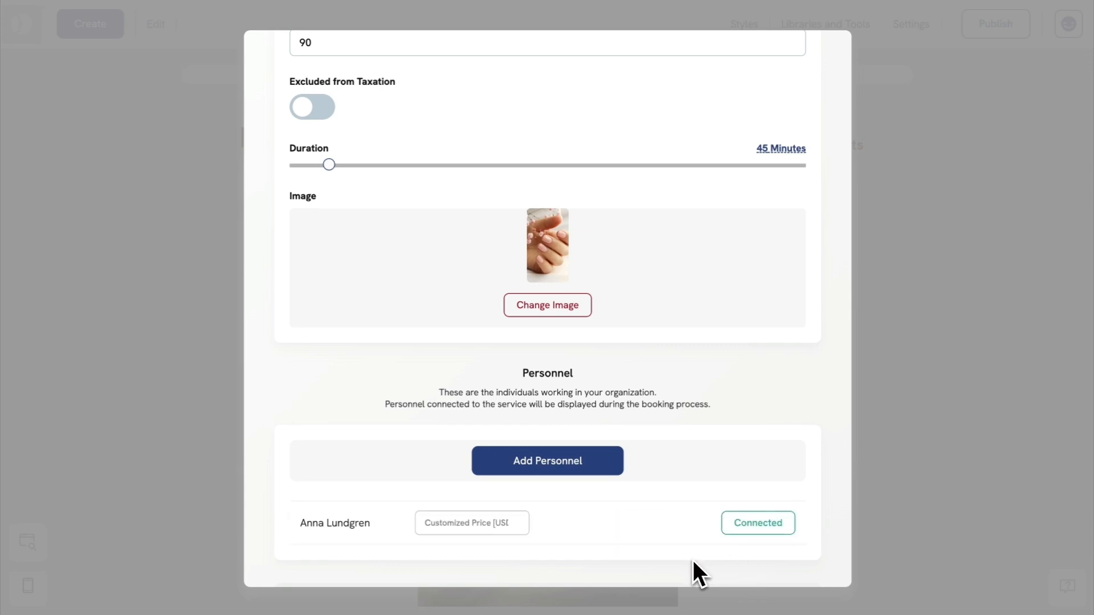
Add a second personnel entry, enter the employee's full name and set the subtitle to "Nails, brow, & lash specialist"
{"action": "left_click", "coordinate": [579, 470]}
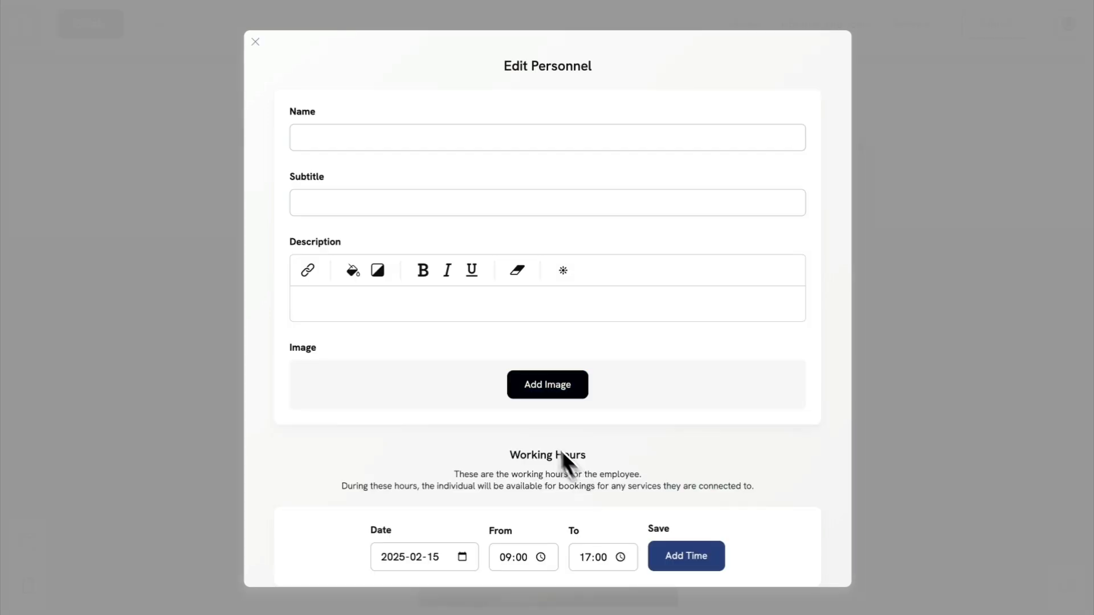
{"action": "left_click", "coordinate": [374, 146]}
{"action": "type", "text": "Emma Bovari"}
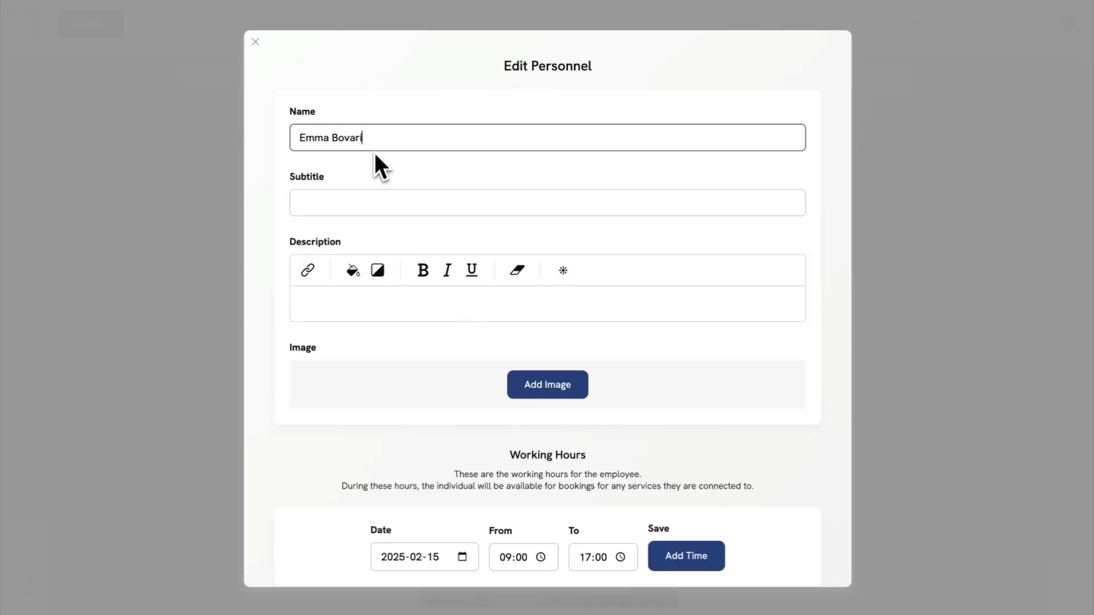
{"action": "left_click", "coordinate": [439, 208]}
{"action": "type", "text": "Nails, brow, & lash specialist"}
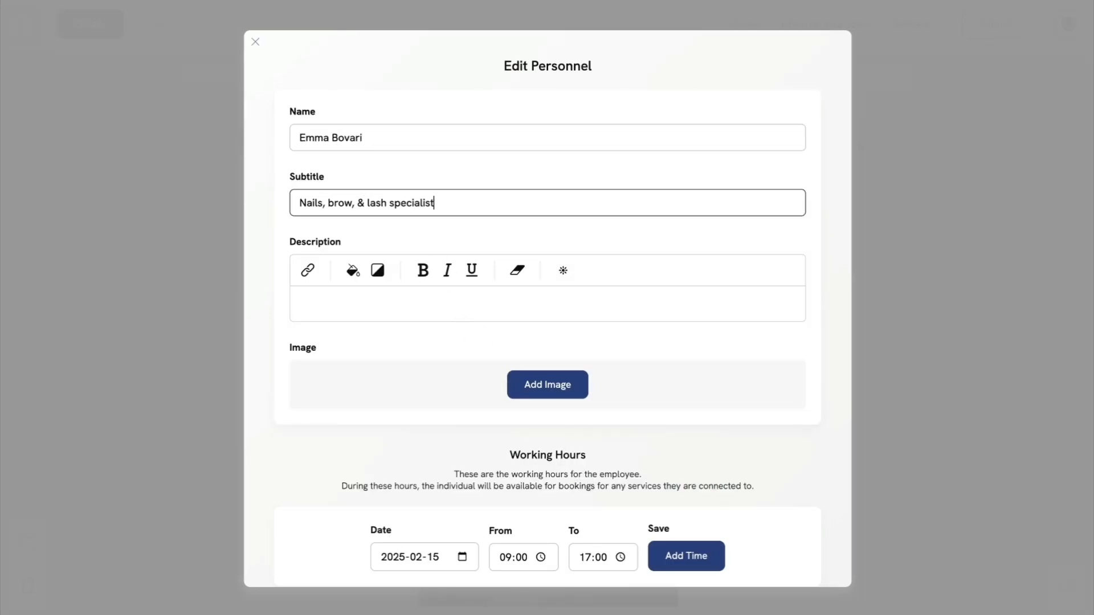
Use the library portrait of the smiling woman with her dark hair tied up as the second employee's image
{"action": "left_click", "coordinate": [520, 385]}
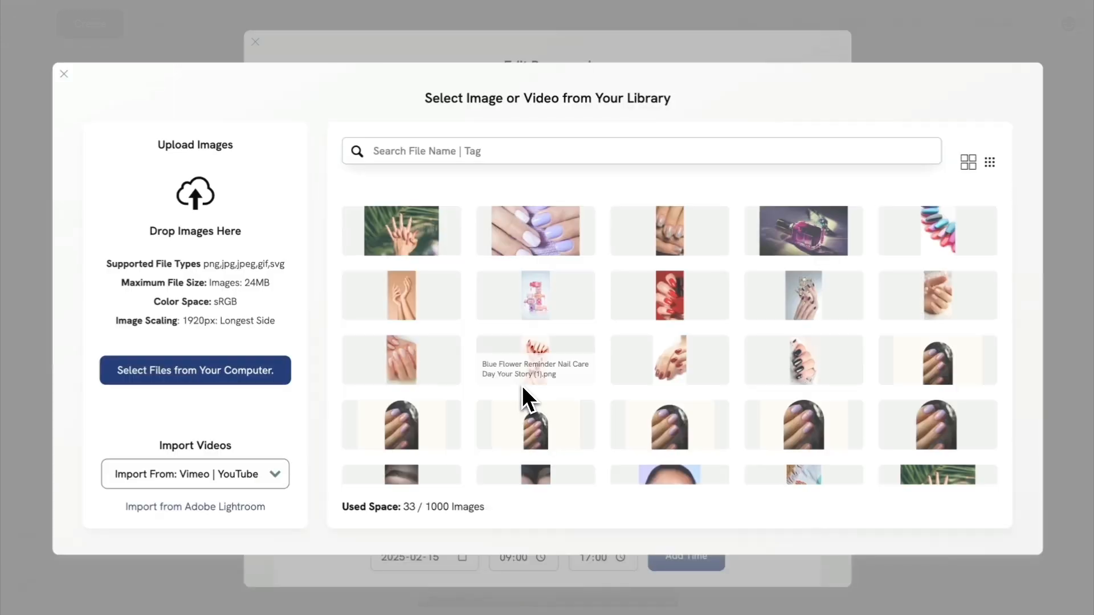
{"action": "scroll", "coordinate": [521, 385], "scroll_direction": "down", "scroll_amount": 3}
{"action": "left_click", "coordinate": [421, 462]}
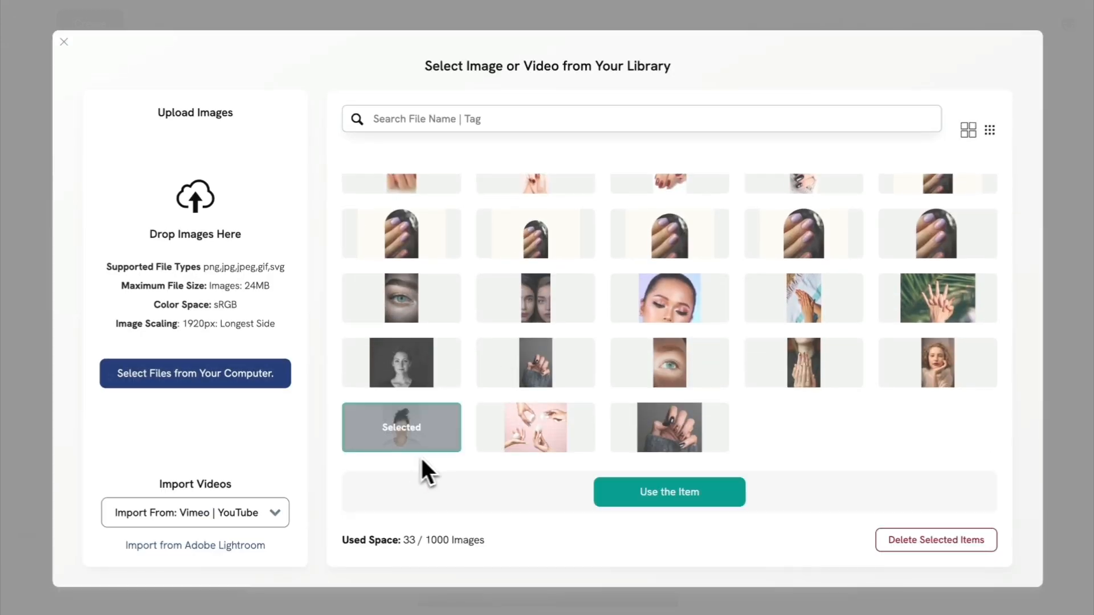
{"action": "left_click", "coordinate": [676, 494]}
{"action": "scroll", "coordinate": [679, 492], "scroll_direction": "down", "scroll_amount": 3}
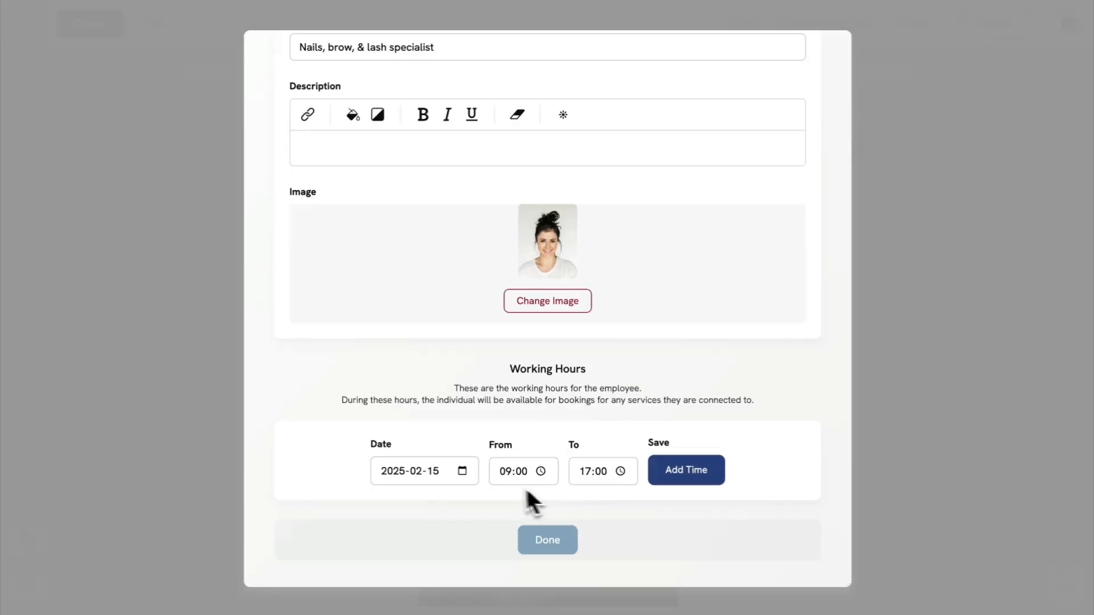
Add working hours of 09:00 to 17:00 for 2025-02-17 through 2025-02-21 to the second employee and save the personnel entry
{"action": "left_click", "coordinate": [463, 471]}
{"action": "left_click", "coordinate": [389, 367]}
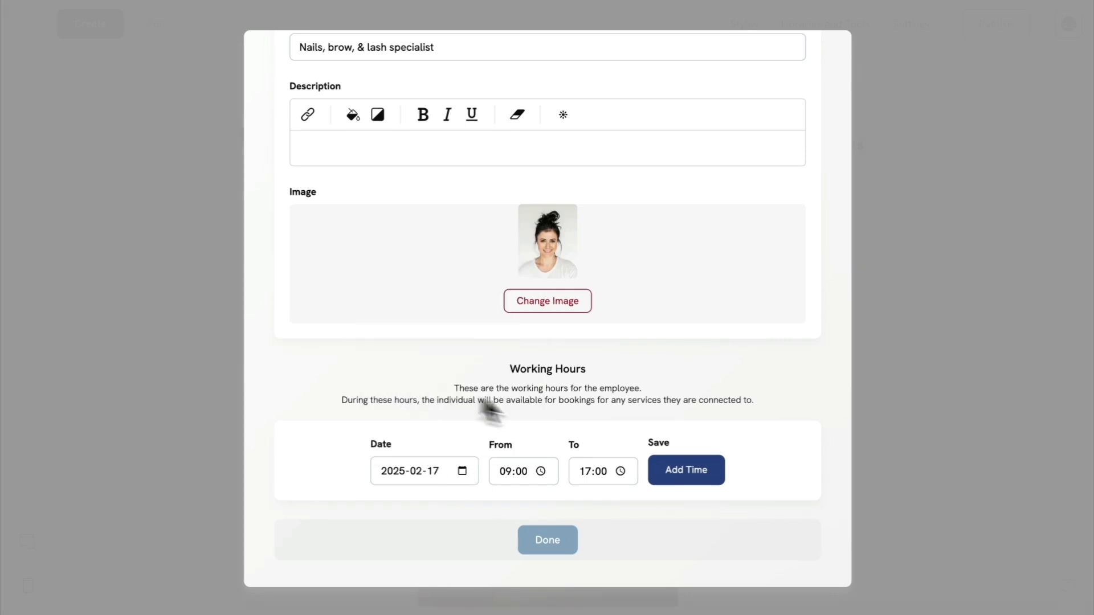
{"action": "left_click", "coordinate": [671, 468]}
{"action": "scroll", "coordinate": [674, 505], "scroll_direction": "down", "scroll_amount": 5}
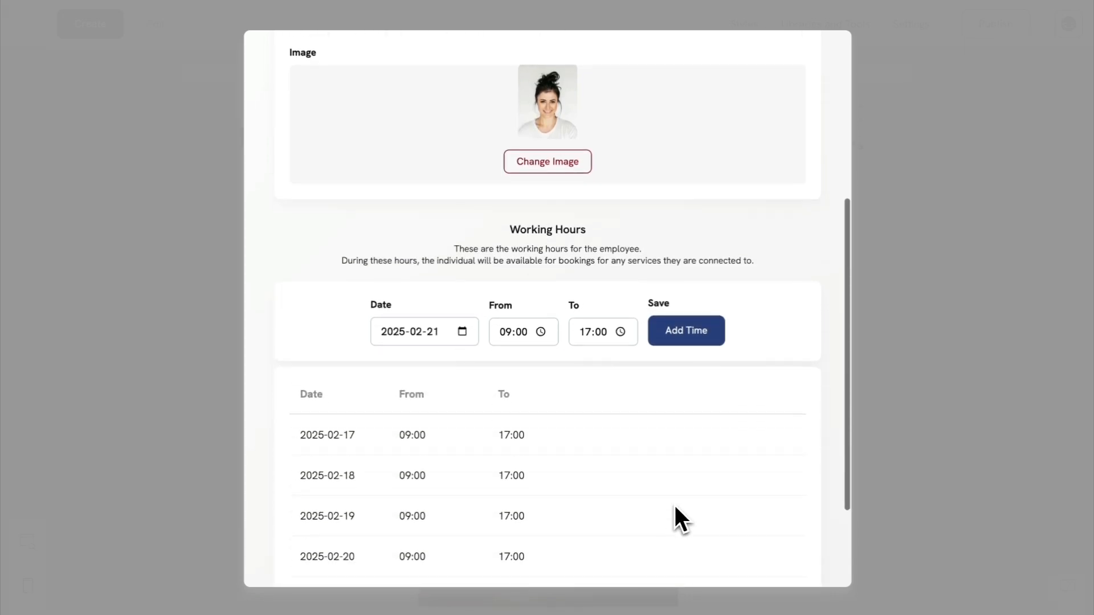
{"action": "left_click", "coordinate": [558, 540]}
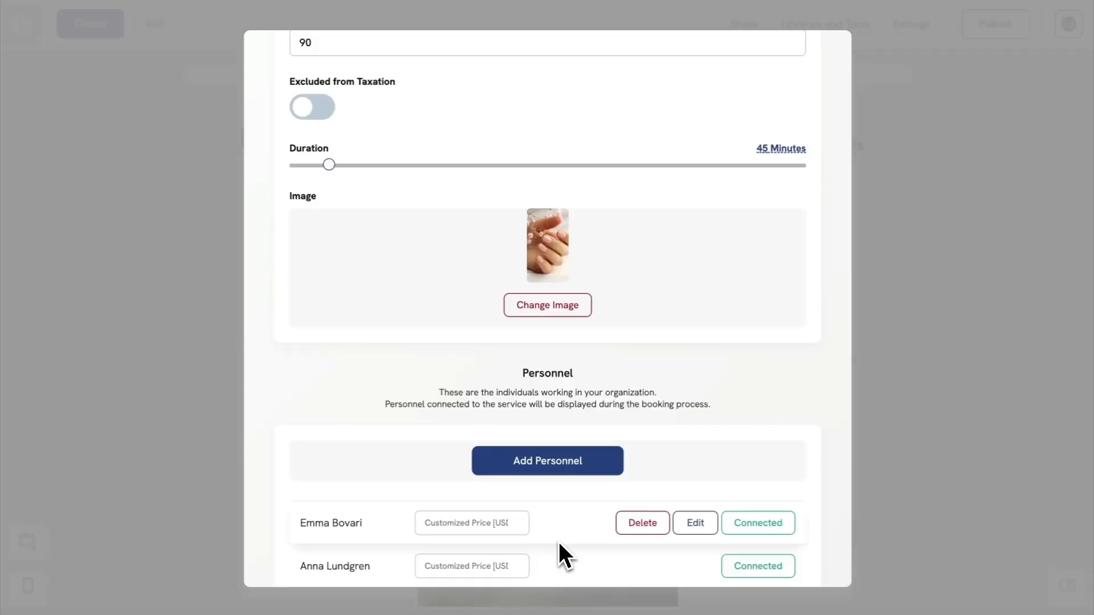
Save the manicure service and accept creating an appointment page for customers to book services
{"action": "scroll", "coordinate": [558, 542], "scroll_direction": "down", "scroll_amount": 2}
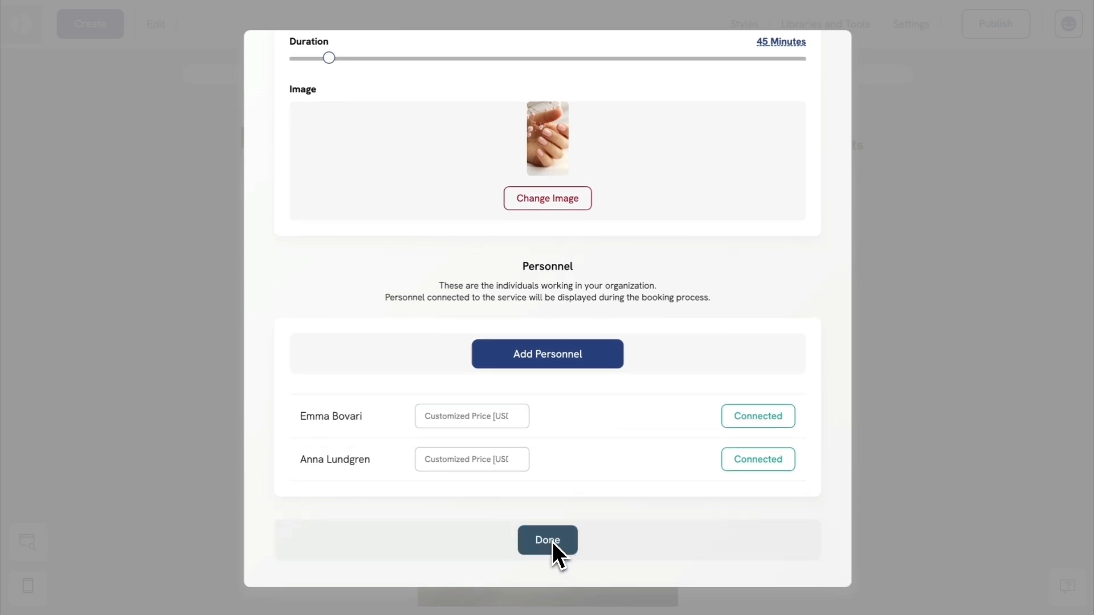
{"action": "left_click", "coordinate": [552, 542]}
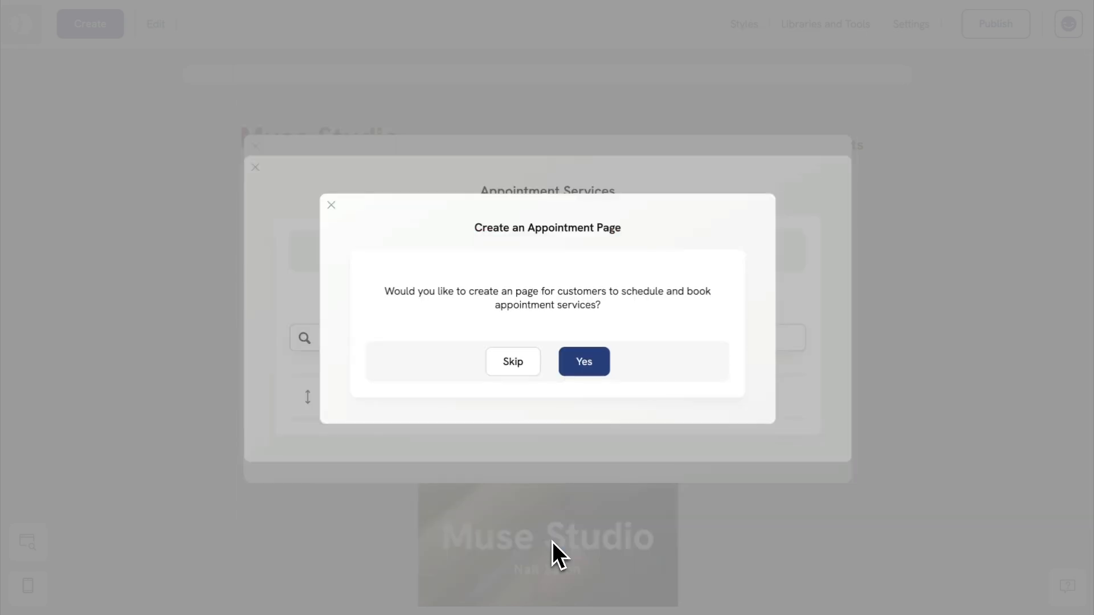
{"action": "left_click", "coordinate": [587, 362]}
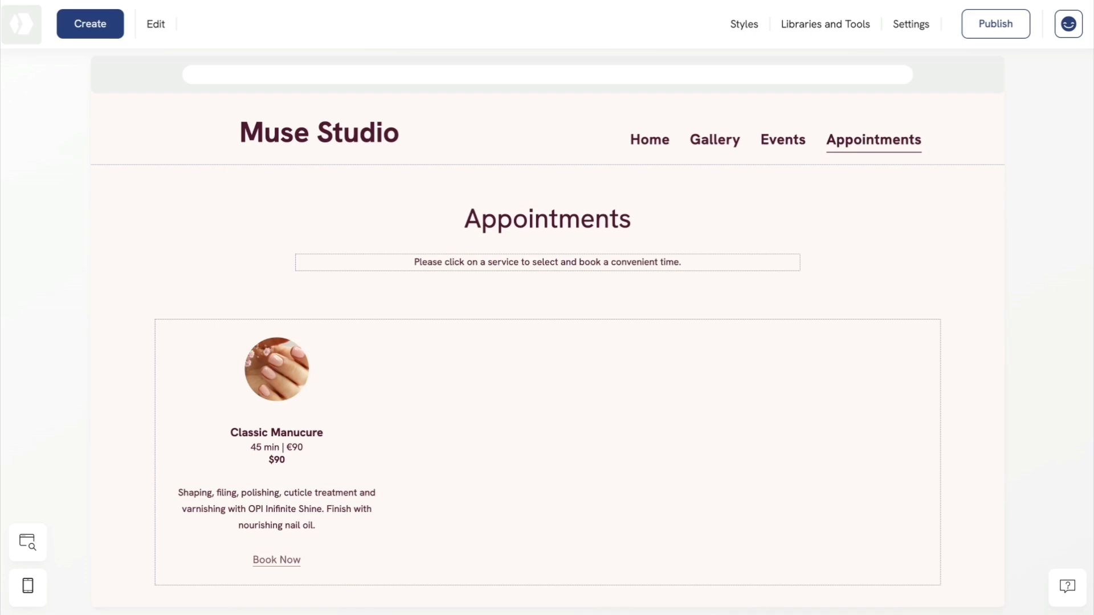
Add an appointment service titled "Brow lift" with subtitle "35 min | 50€" and a description of the brow shaping treatment with 4-6 weeks durability
{"action": "mouse_move", "coordinate": [573, 306]}
{"action": "left_click", "coordinate": [587, 342]}
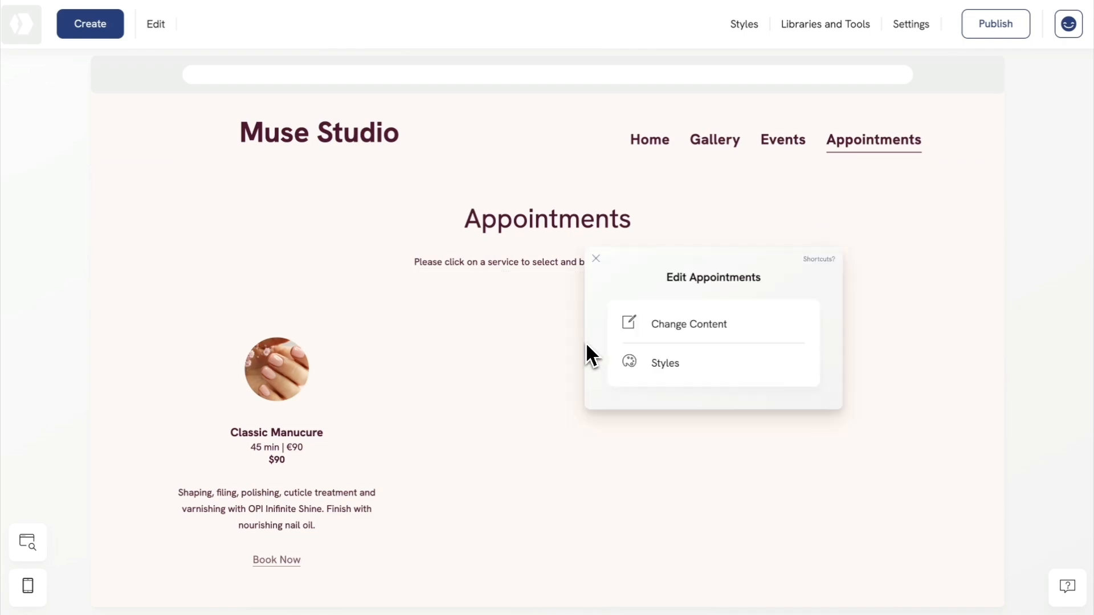
{"action": "left_click", "coordinate": [663, 333]}
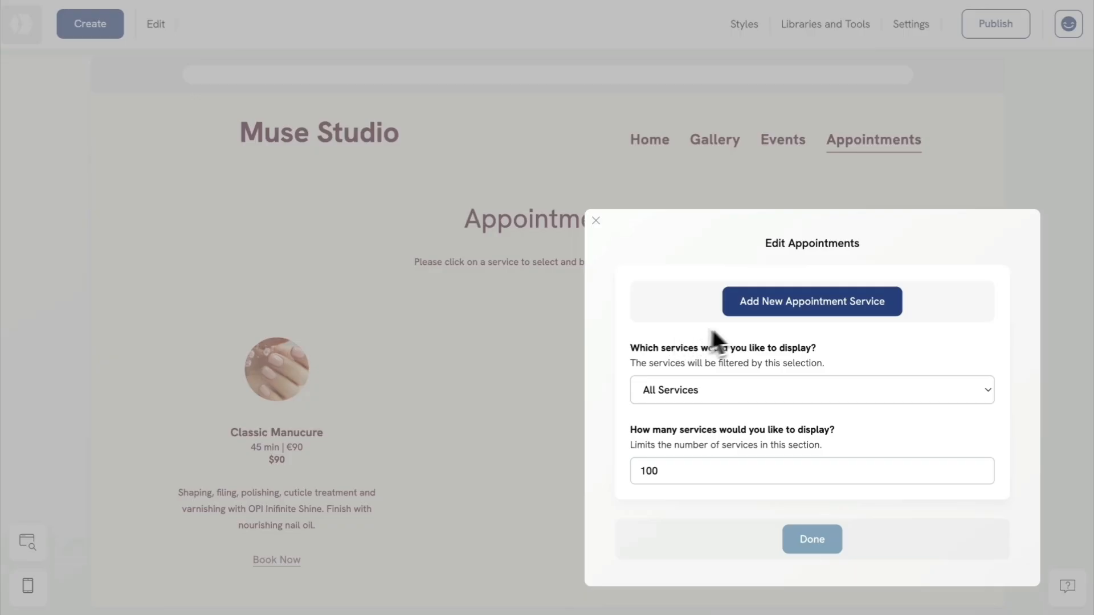
{"action": "left_click", "coordinate": [813, 308]}
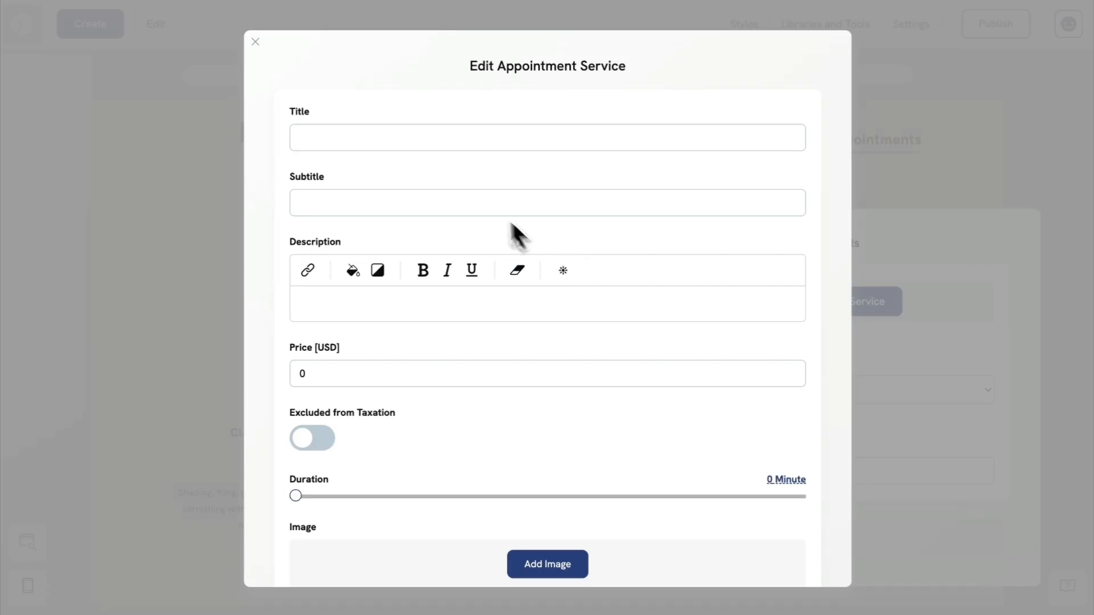
{"action": "left_click", "coordinate": [430, 142]}
{"action": "type", "text": "Brow lift"}
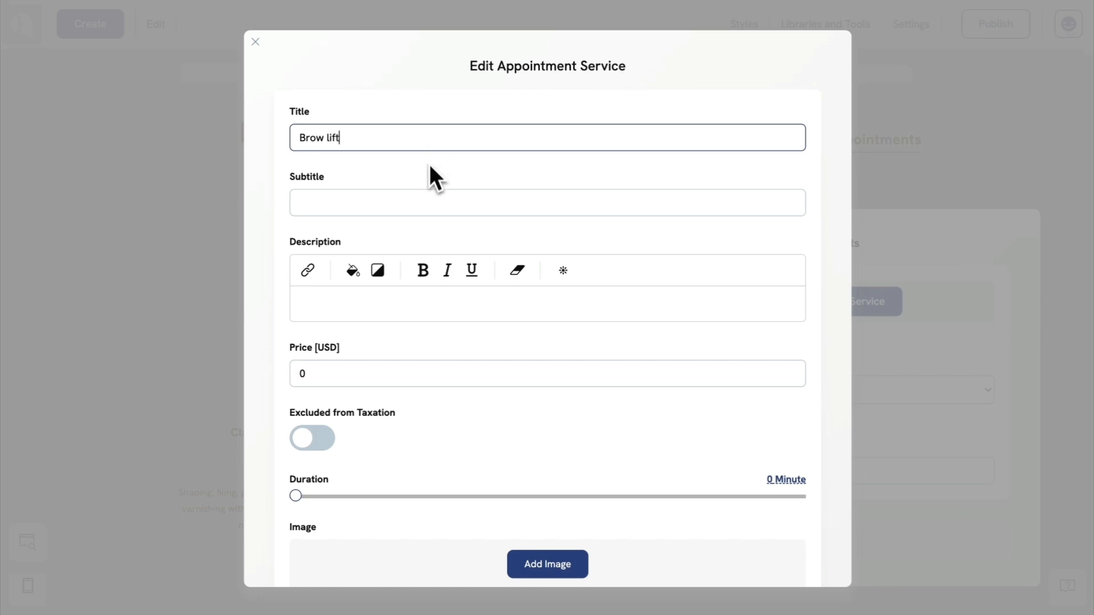
{"action": "left_click", "coordinate": [416, 202]}
{"action": "type", "text": "35 min | 50€"}
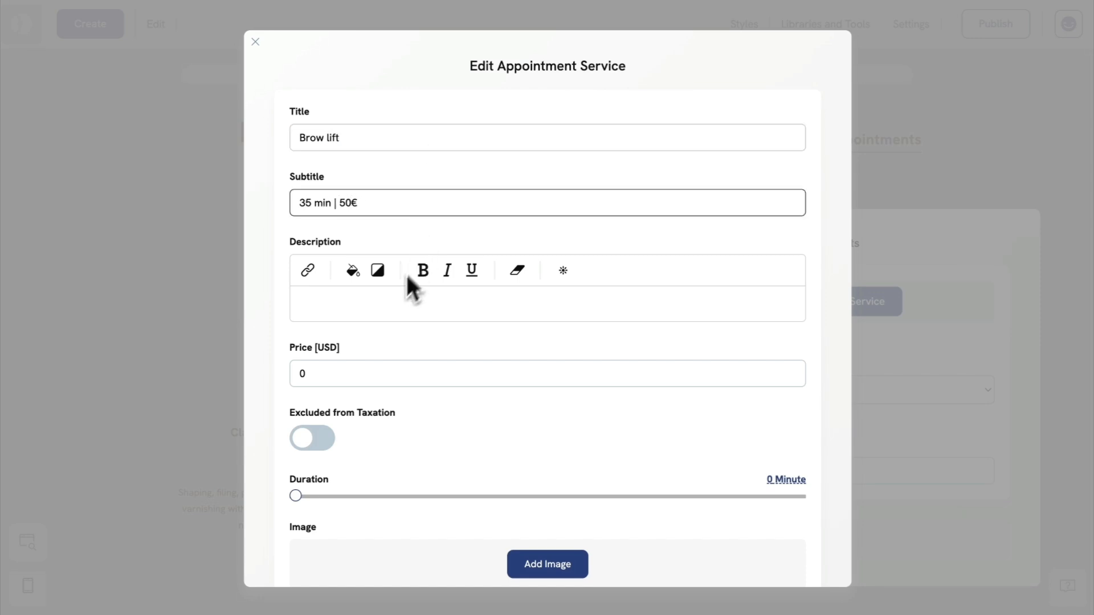
{"action": "left_click", "coordinate": [382, 308]}
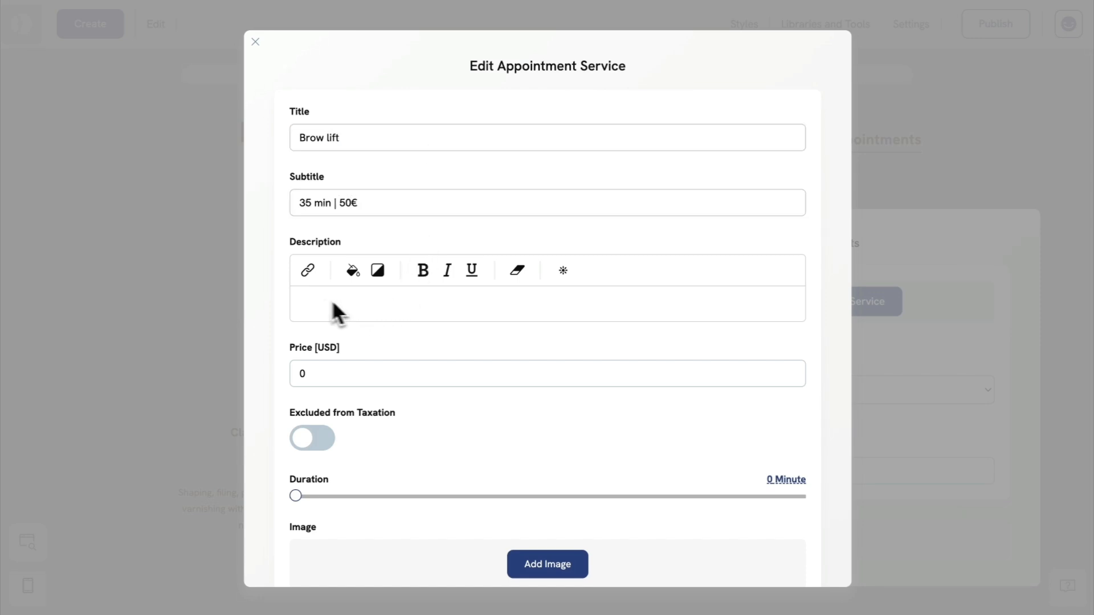
{"action": "type", "text": "Permanent brow shaping with threading and styling. The treatment includes shaping and colouring of brows as well as nourishing keratin.  Durability: 4-6 weeks."}
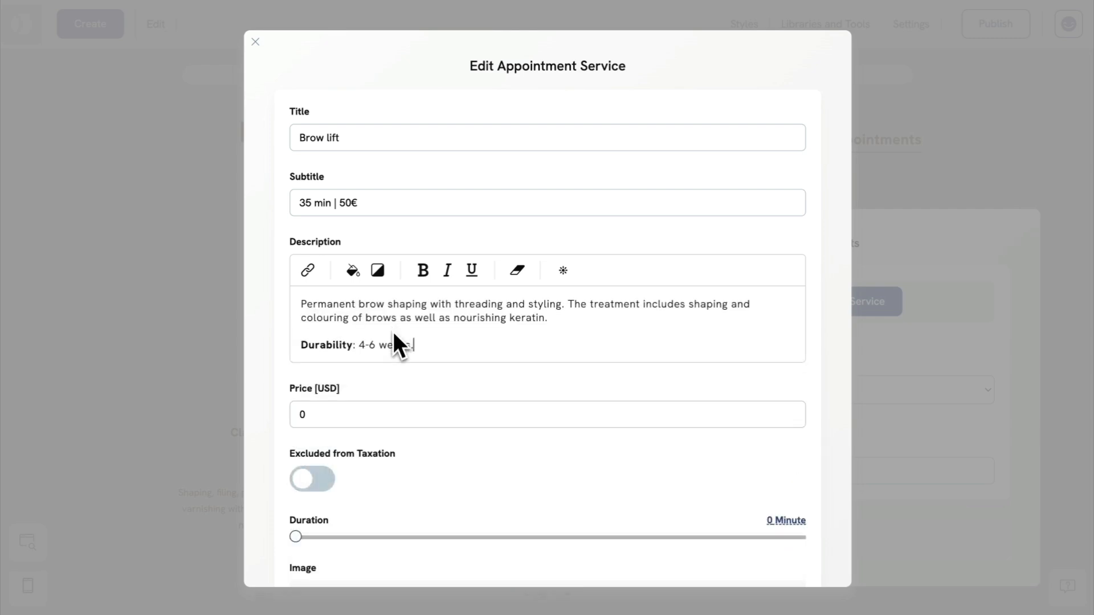
Set the brow lift service's price to 50 USD and its duration to 35 minutes
{"action": "left_click", "coordinate": [361, 409]}
{"action": "key", "text": "BackSpace"}
{"action": "type", "text": "50"}
{"action": "scroll", "coordinate": [390, 450], "scroll_direction": "down", "scroll_amount": 3}
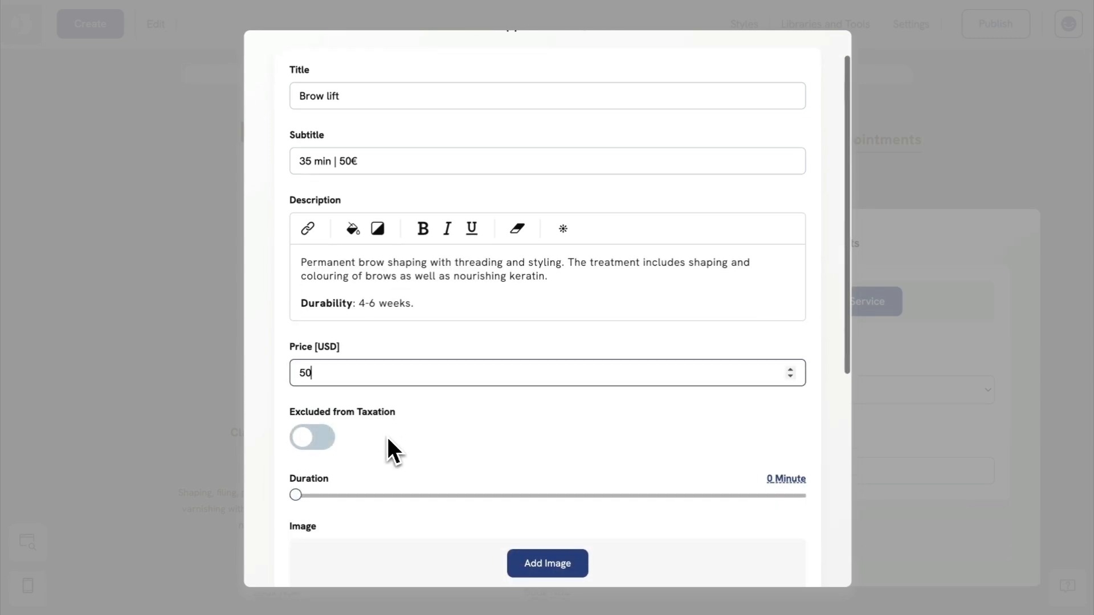
{"action": "left_click", "coordinate": [785, 397]}
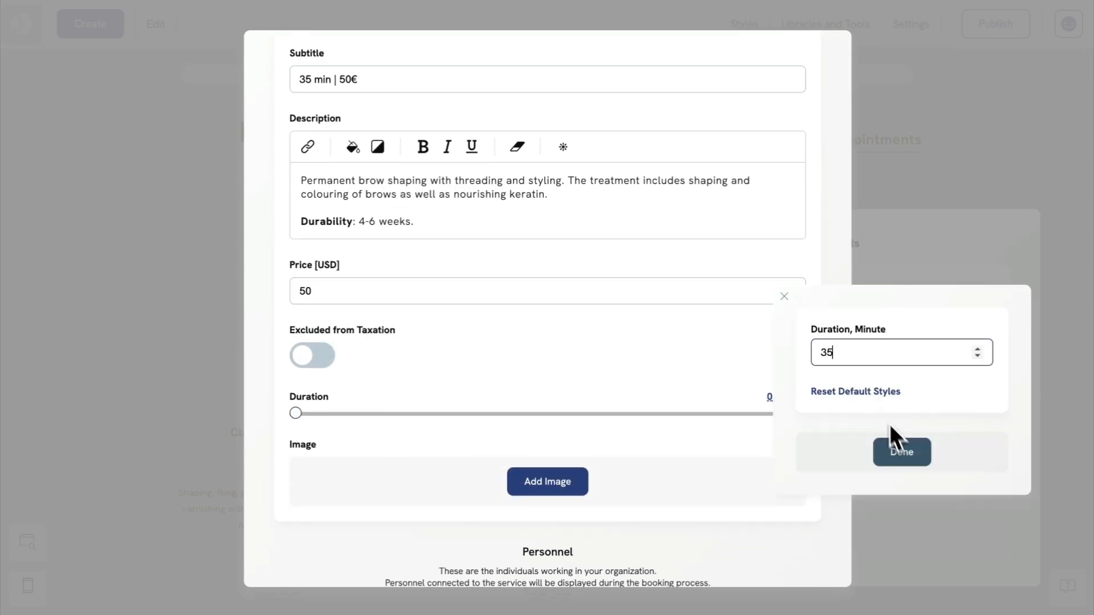
{"action": "left_click", "coordinate": [898, 451]}
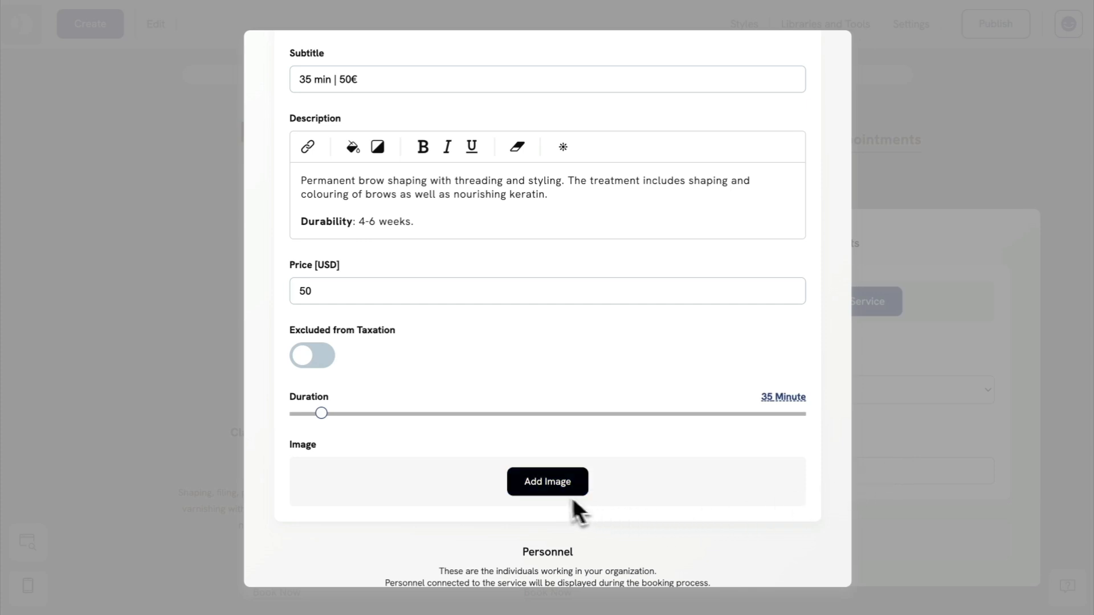
Use the dark library photo of two women's half faces side by side as the brow lift service's image
{"action": "left_click", "coordinate": [545, 482]}
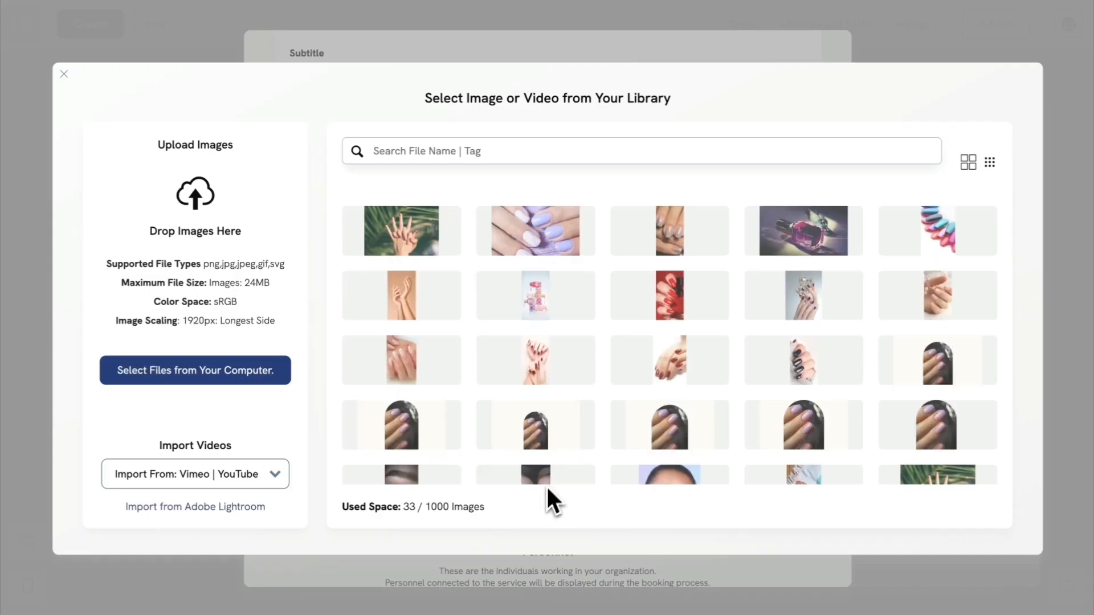
{"action": "scroll", "coordinate": [549, 472], "scroll_direction": "down", "scroll_amount": 3}
{"action": "left_click", "coordinate": [504, 346]}
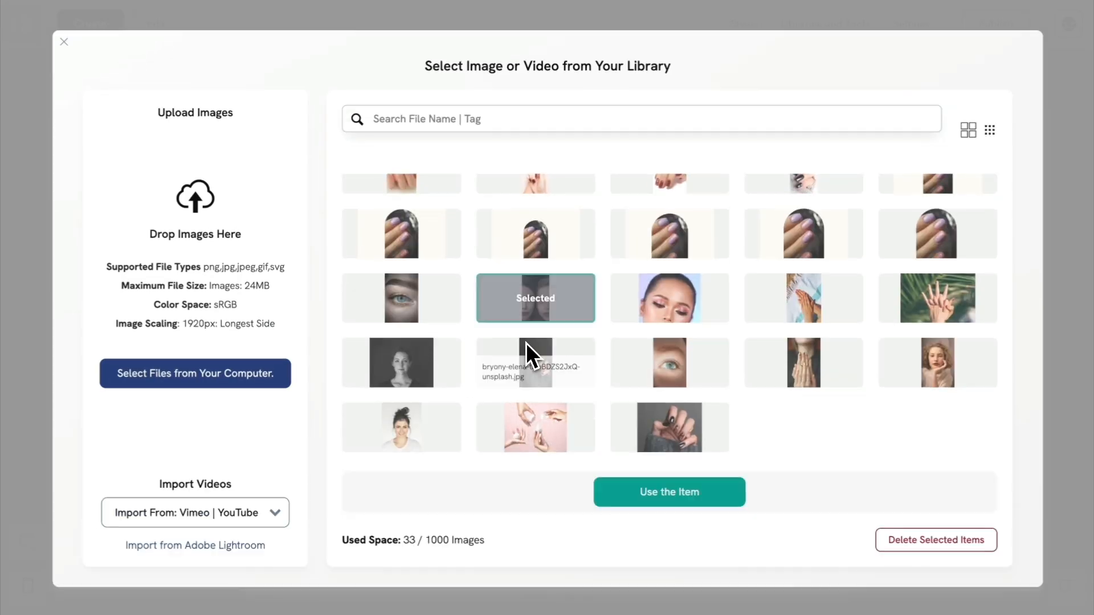
{"action": "left_click", "coordinate": [647, 492]}
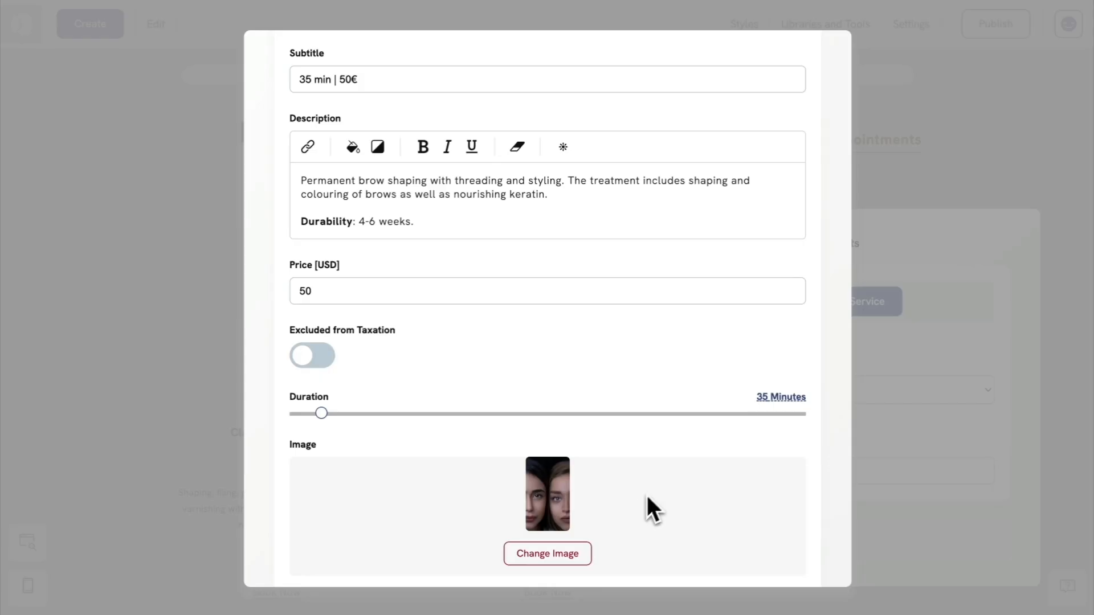
Add and save a third employee with full name, subtitle "Lash & brow specialist" and 09:00 to 17:00 hours for 2025-02-17 through 2025-02-21
{"action": "scroll", "coordinate": [641, 510], "scroll_direction": "down", "scroll_amount": 5}
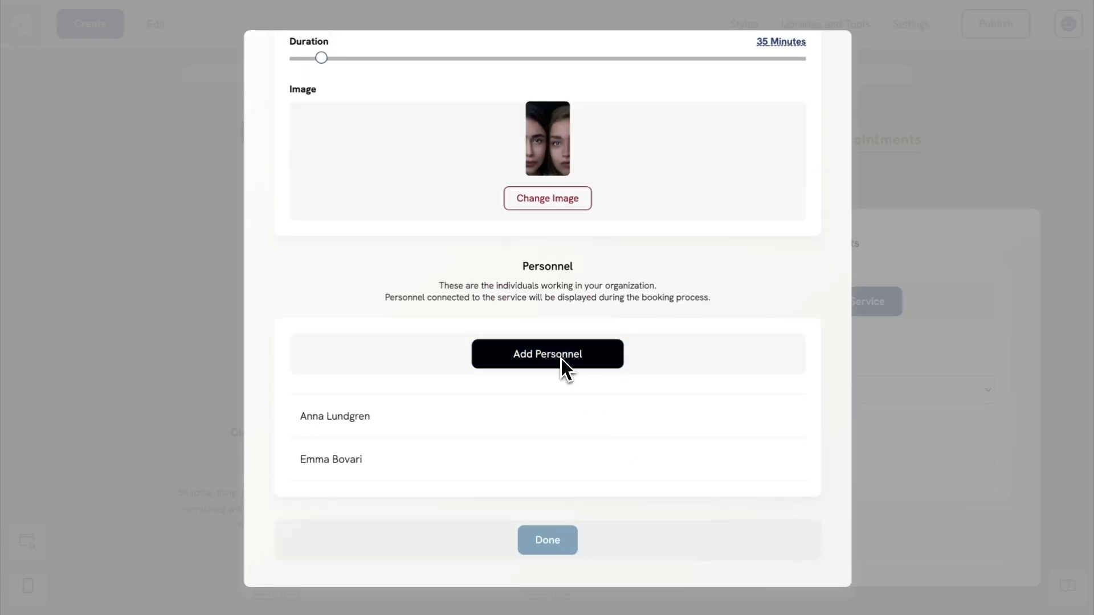
{"action": "left_click", "coordinate": [561, 359]}
{"action": "left_click", "coordinate": [425, 148]}
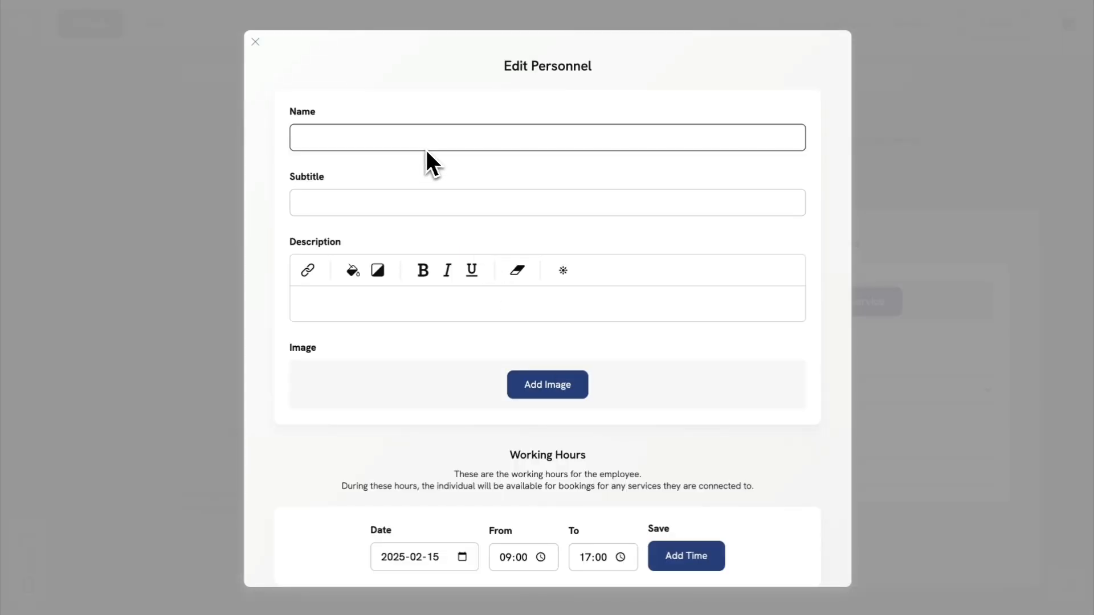
{"action": "type", "text": "Karin Johansson"}
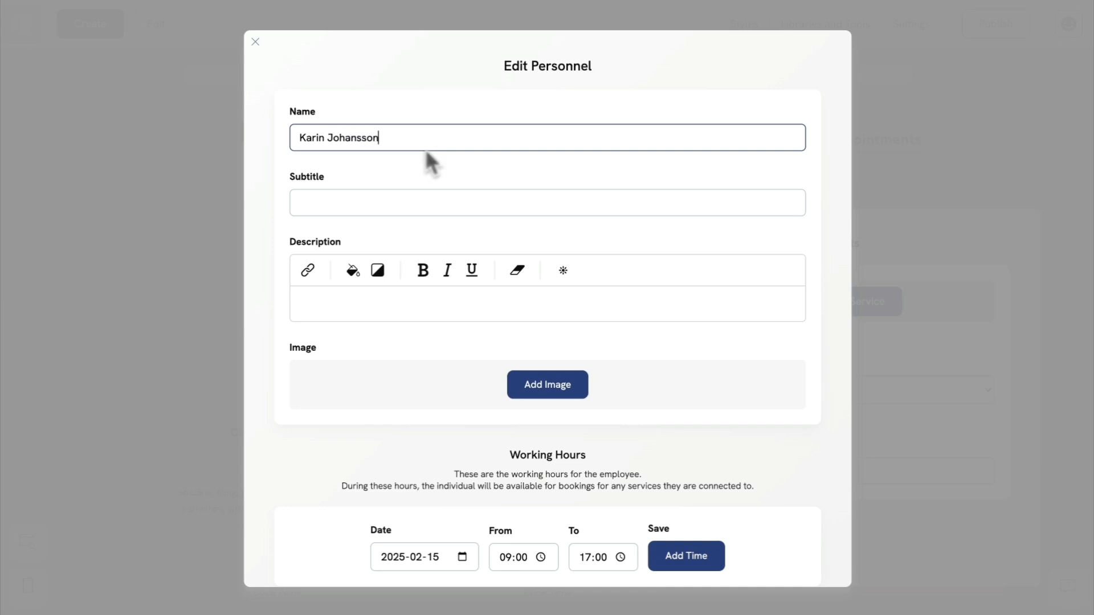
{"action": "left_click", "coordinate": [405, 203]}
{"action": "type", "text": "Lash & brow specialist"}
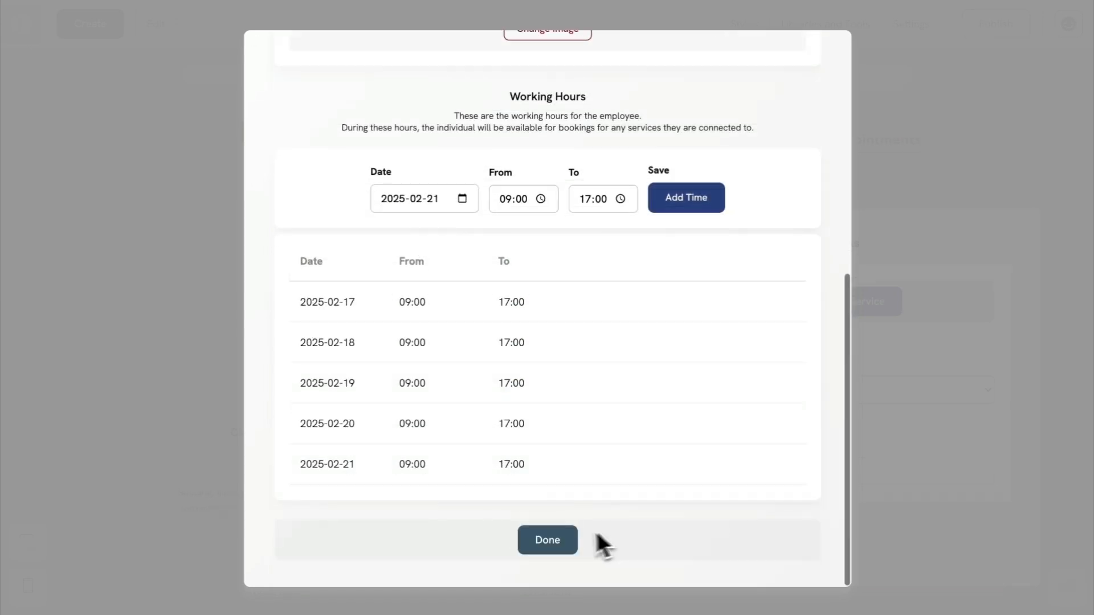
{"action": "left_click", "coordinate": [555, 538]}
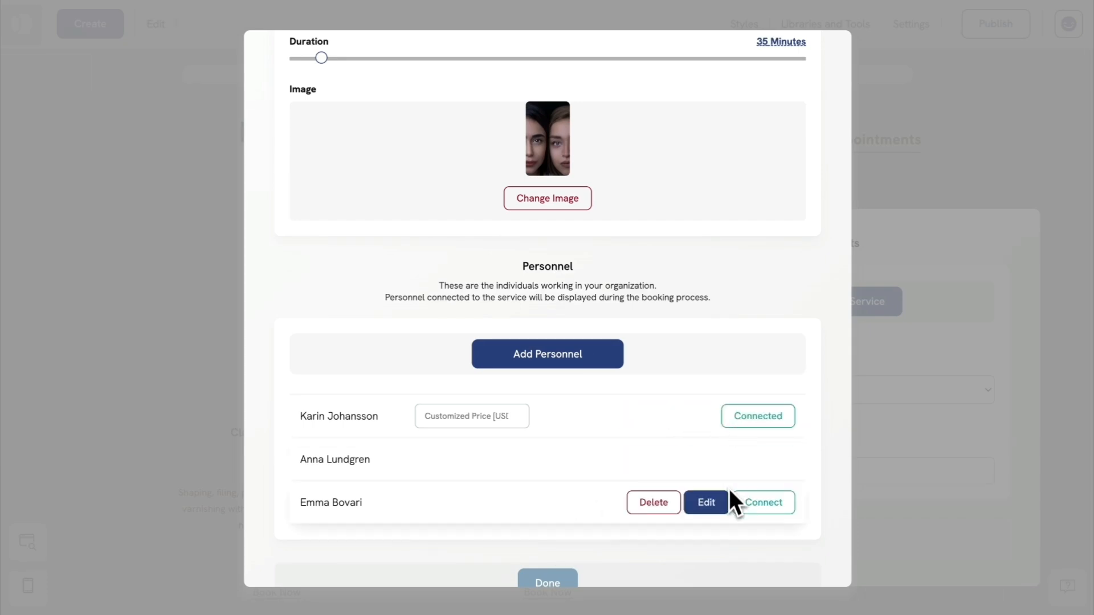
Connect the nails, brow, & lash specialist to the brow lift service and save the service
{"action": "left_click", "coordinate": [760, 505]}
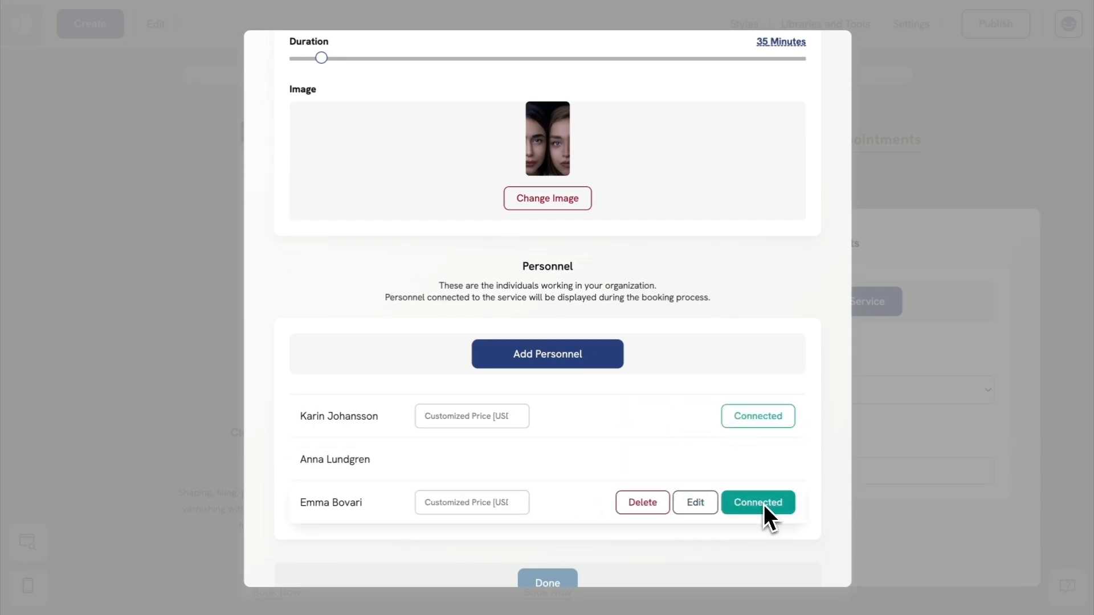
{"action": "left_click", "coordinate": [562, 579]}
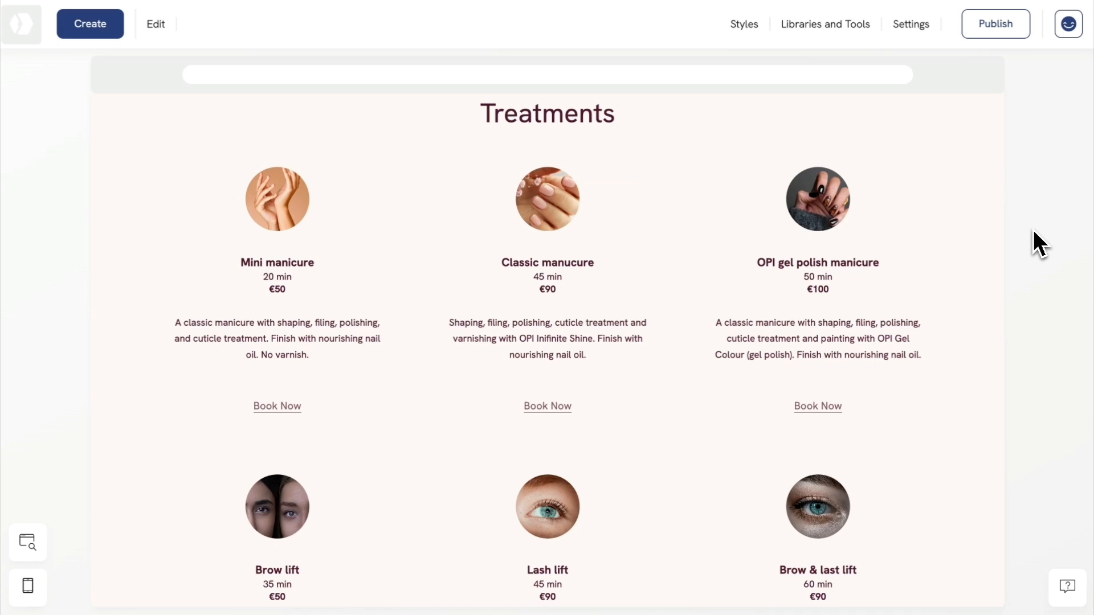
Change the Treatments appointment section's template to "Grid - Portraits"
{"action": "left_click", "coordinate": [598, 169]}
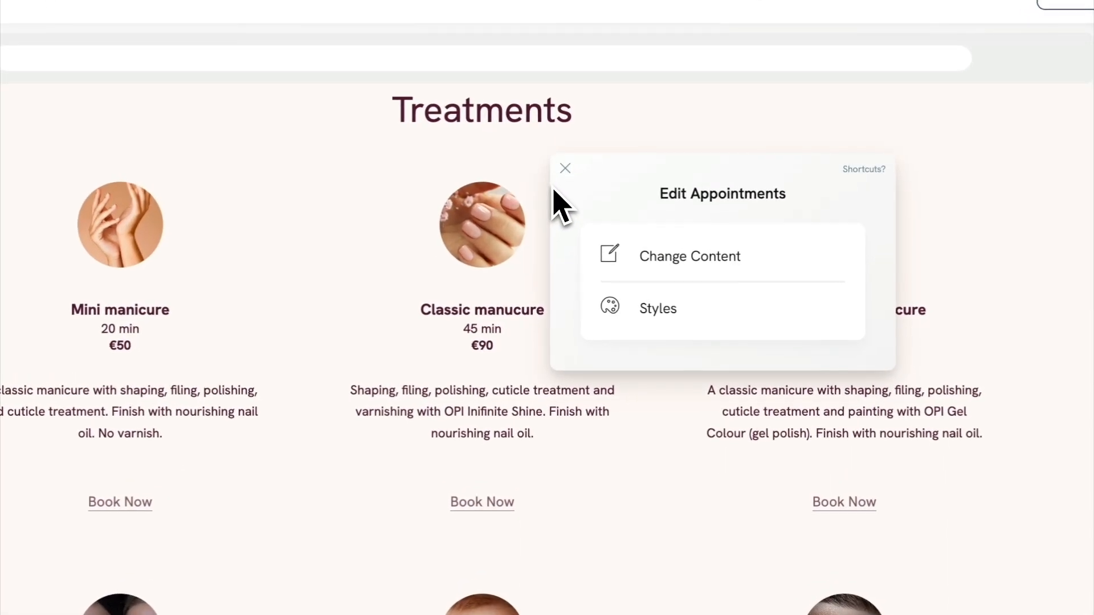
{"action": "left_click", "coordinate": [661, 309]}
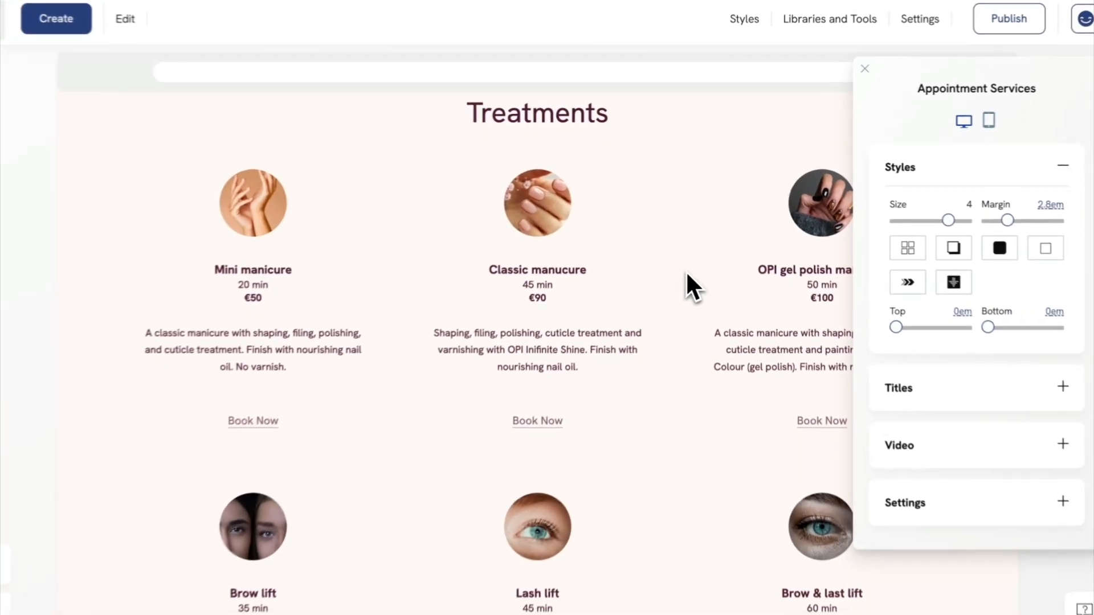
{"action": "left_click", "coordinate": [900, 242]}
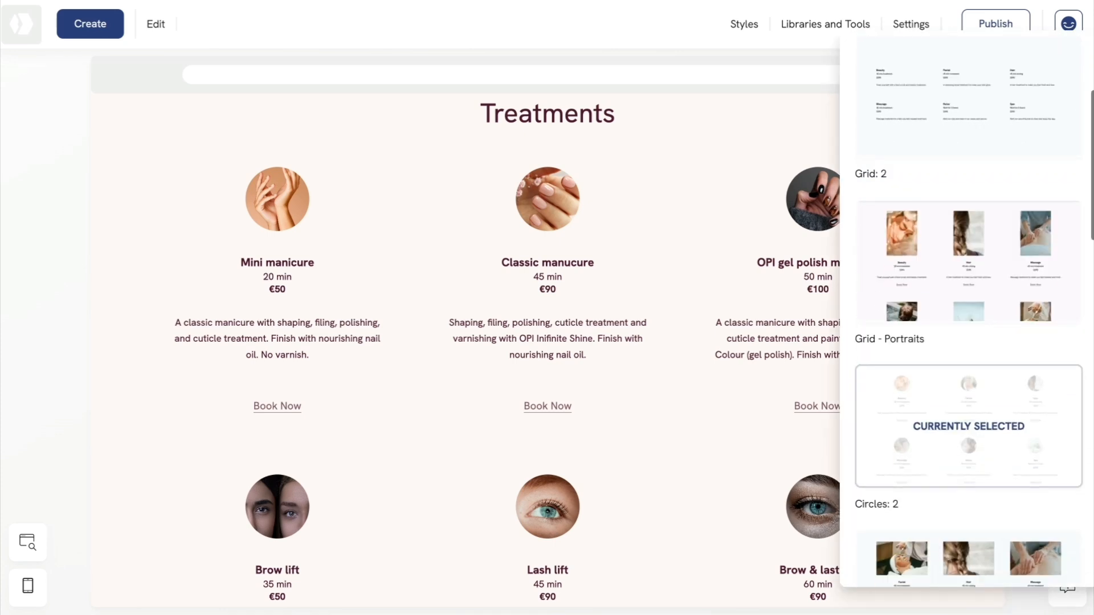
{"action": "left_click", "coordinate": [912, 246]}
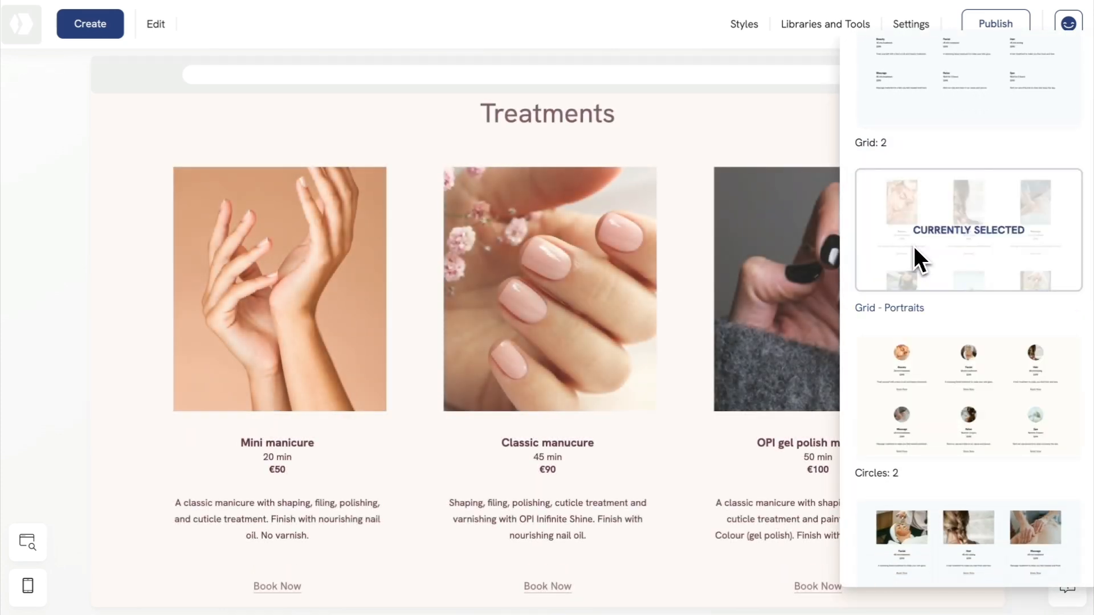
{"action": "scroll", "coordinate": [914, 246], "scroll_direction": "up", "scroll_amount": 5}
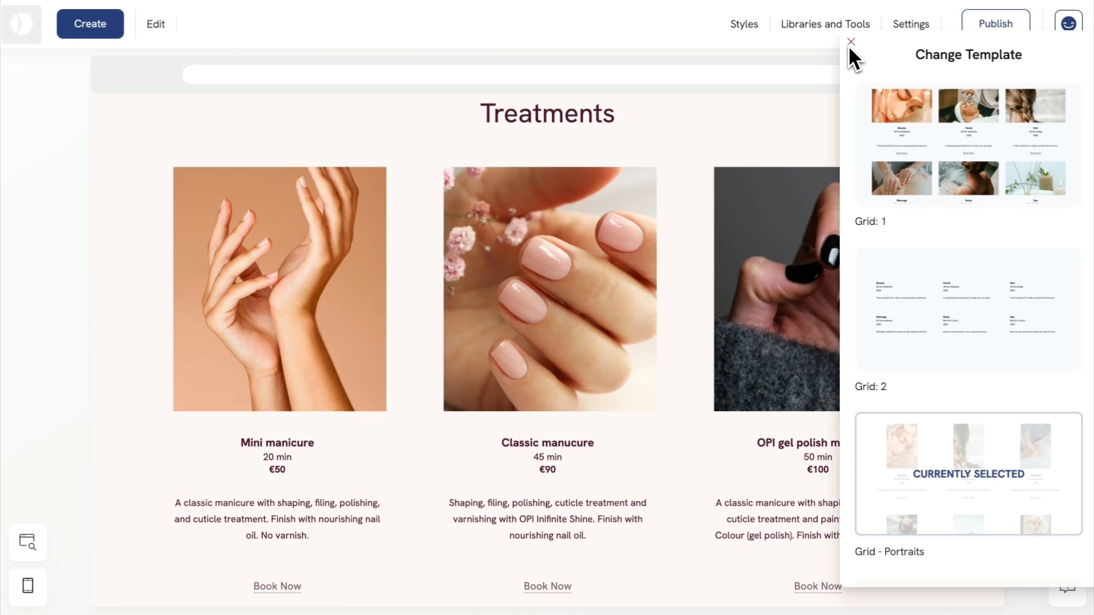
{"action": "left_click", "coordinate": [850, 42]}
Increase the font size of the appointment service titles to 1.66em
{"action": "left_click", "coordinate": [906, 374]}
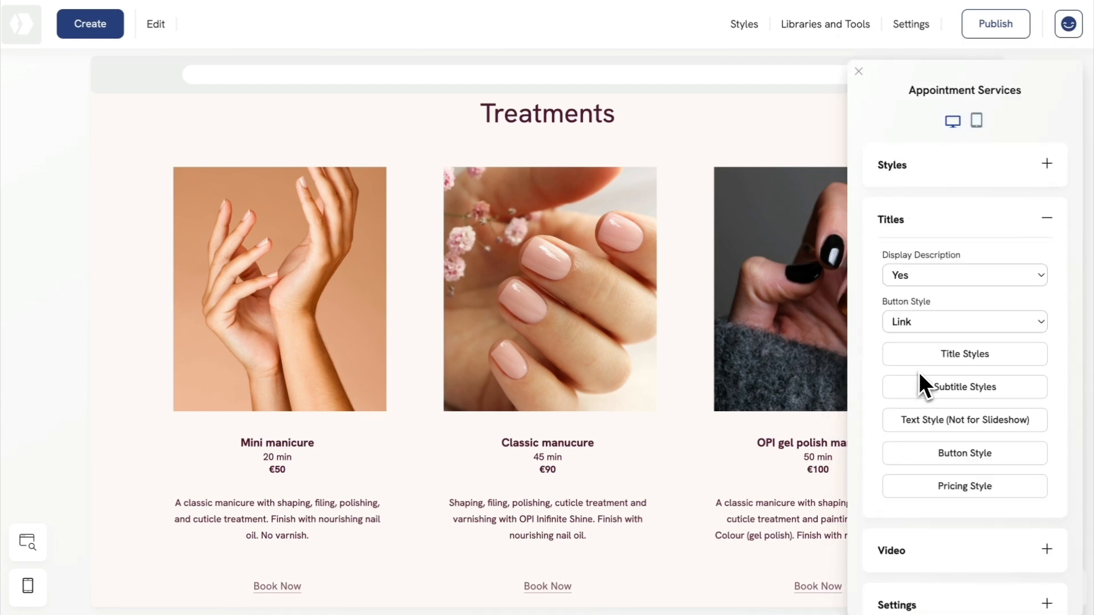
{"action": "left_click", "coordinate": [935, 360]}
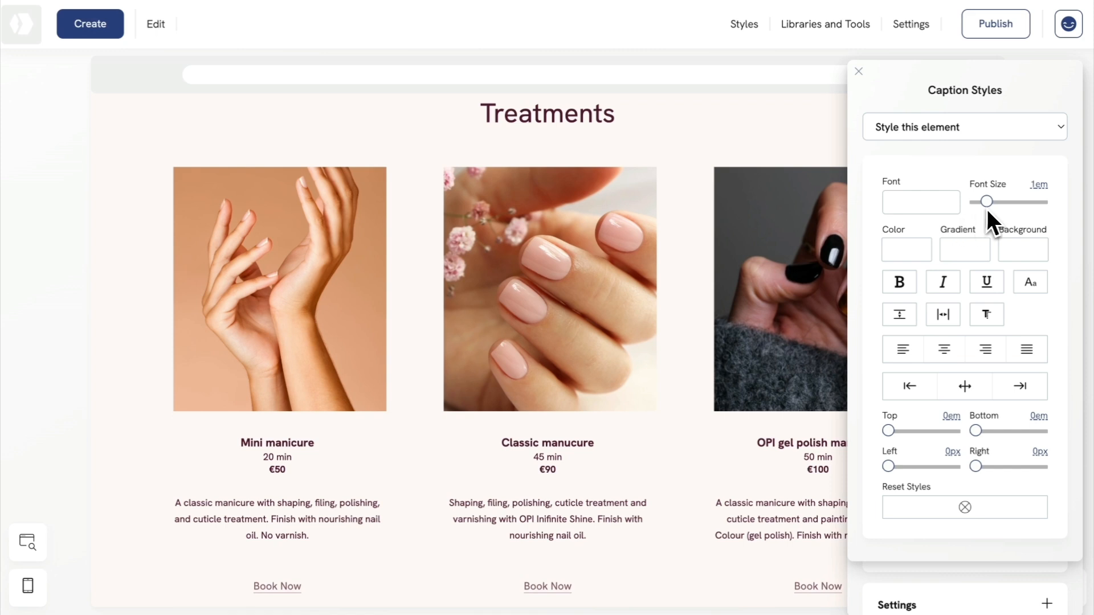
{"action": "left_click_drag", "start_coordinate": [987, 210], "coordinate": [994, 204]}
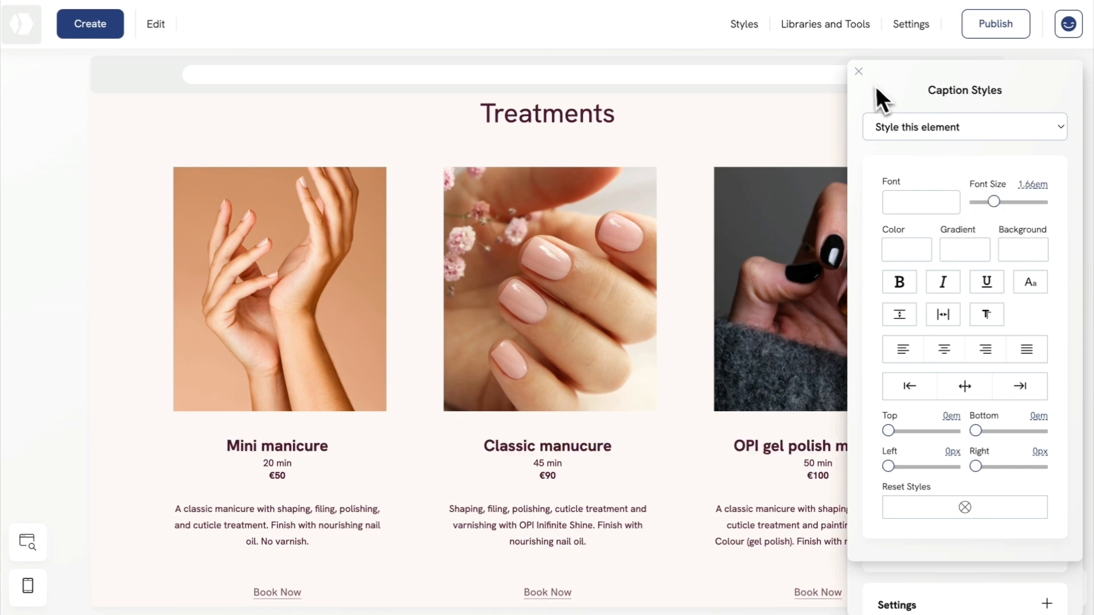
{"action": "left_click", "coordinate": [859, 72]}
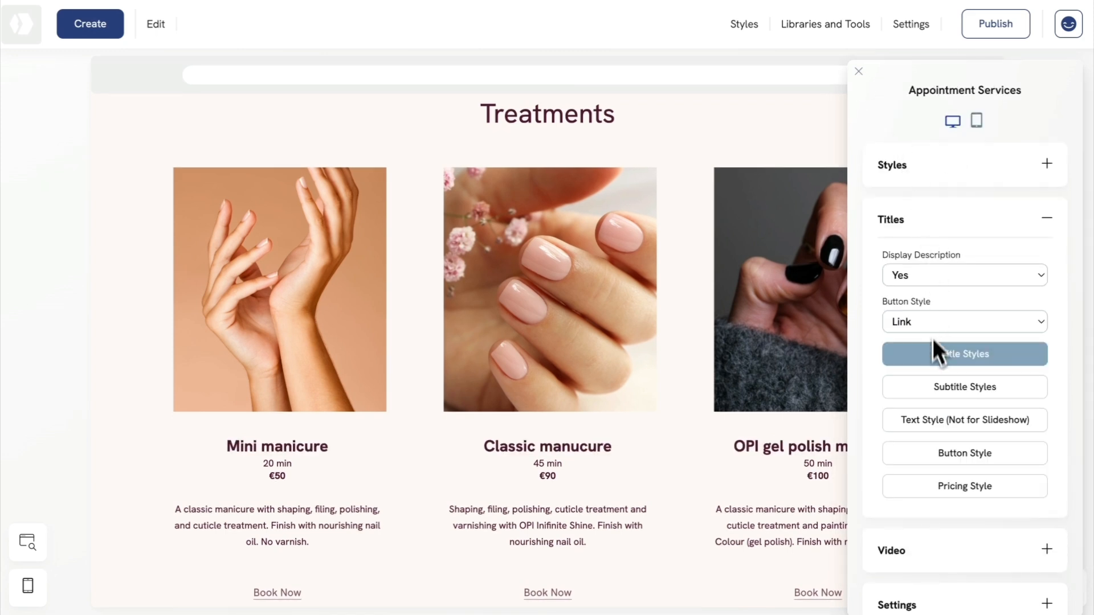
Style the appointment service subtitles with a 1.61em font size and the pink colour DB6270
{"action": "left_click", "coordinate": [934, 353]}
{"action": "left_click_drag", "start_coordinate": [984, 202], "coordinate": [992, 204]}
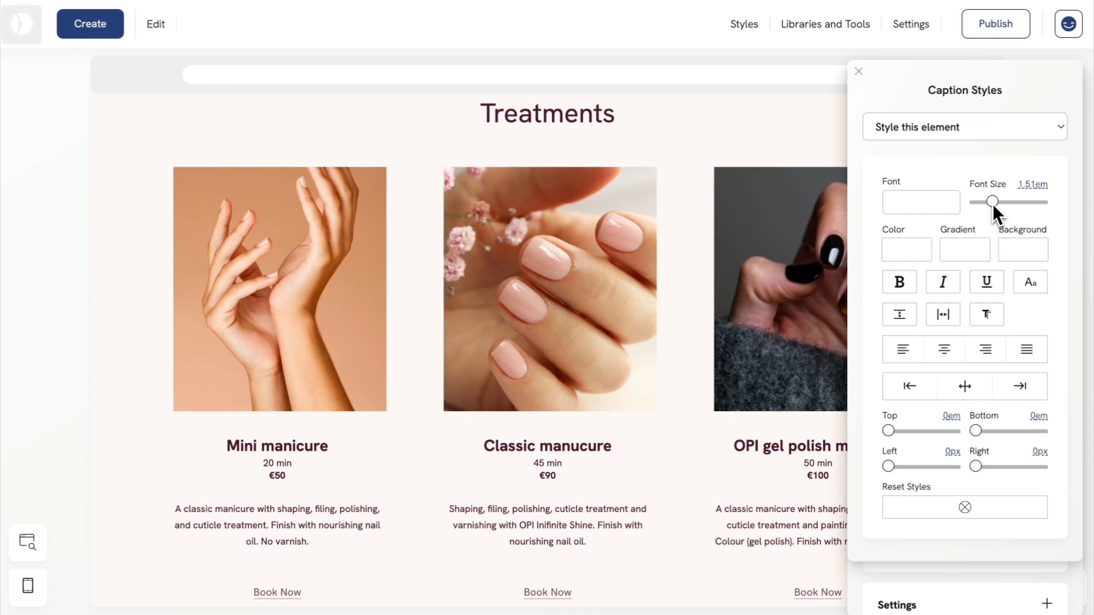
{"action": "left_click", "coordinate": [907, 249]}
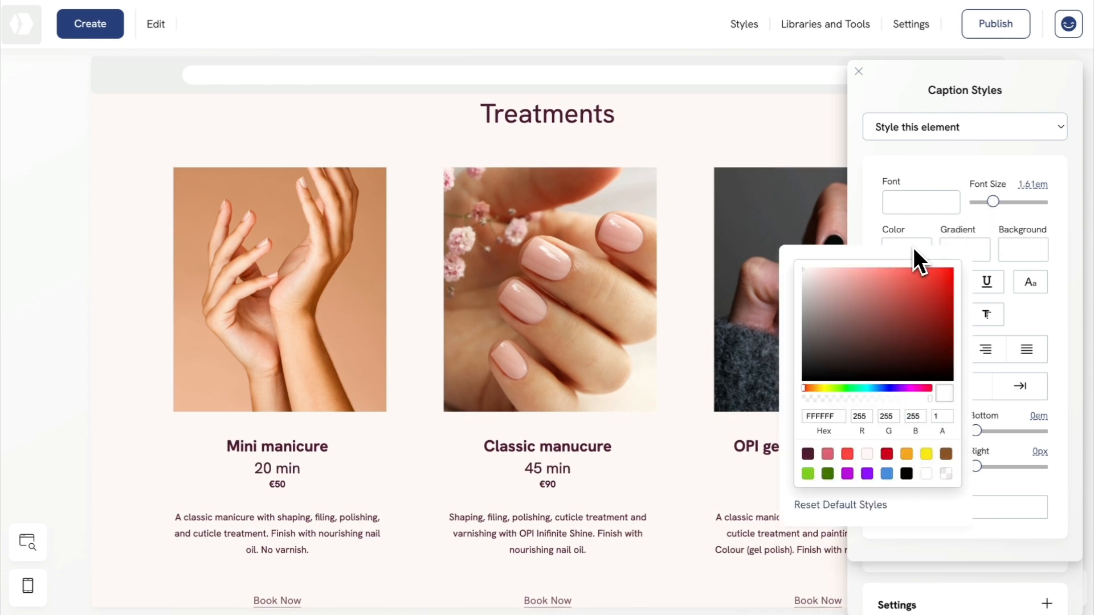
{"action": "left_click", "coordinate": [828, 455]}
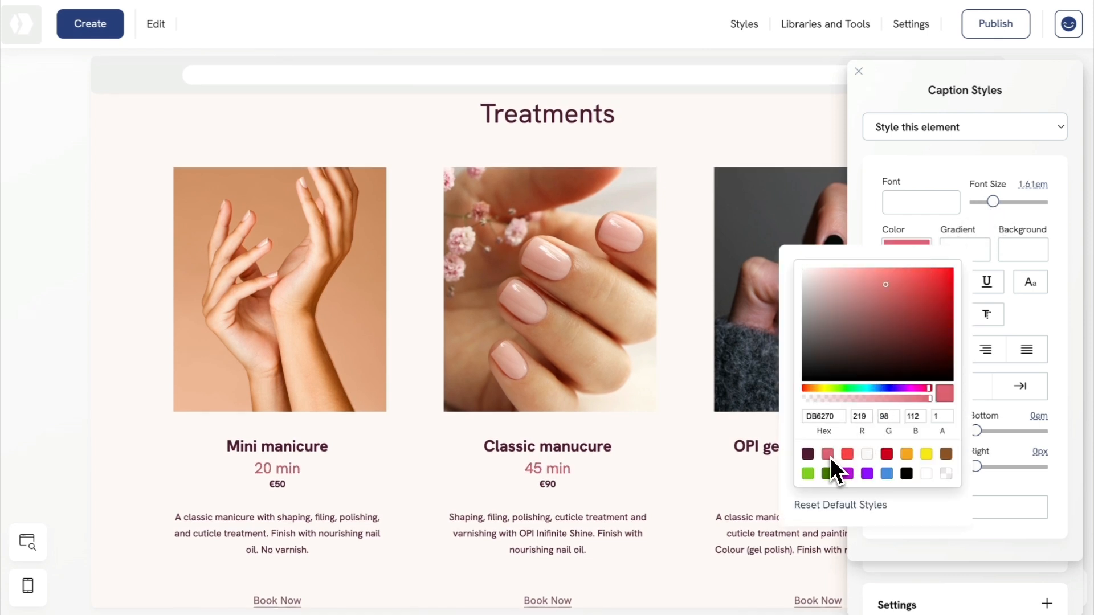
{"action": "left_click", "coordinate": [866, 80]}
{"action": "left_click", "coordinate": [860, 74]}
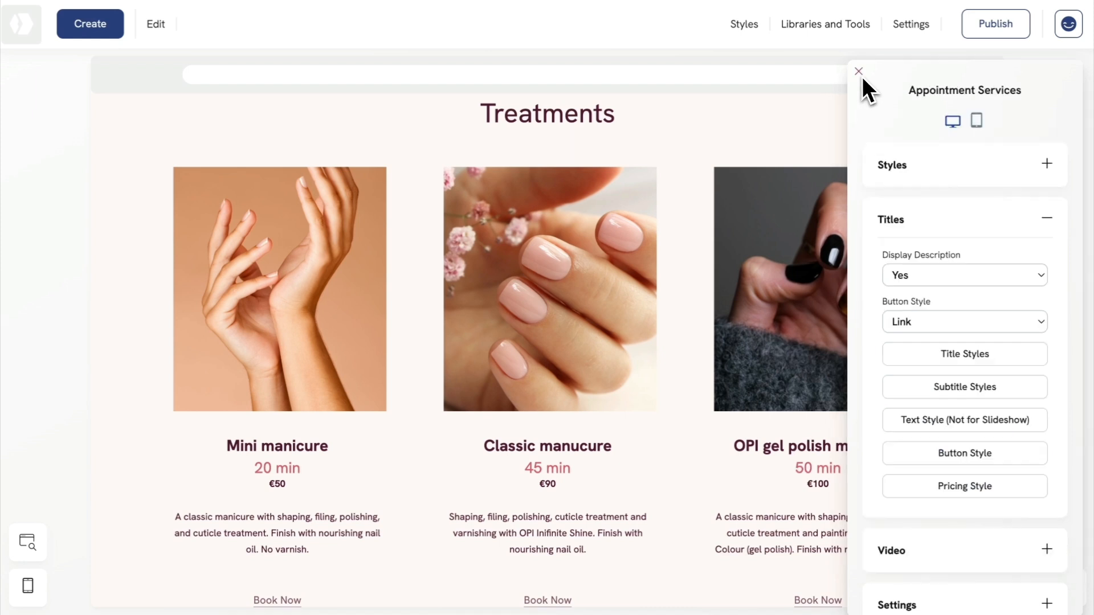
Set the service prices to a 1.41em font size with 0.5em of top spacing
{"action": "left_click", "coordinate": [932, 485]}
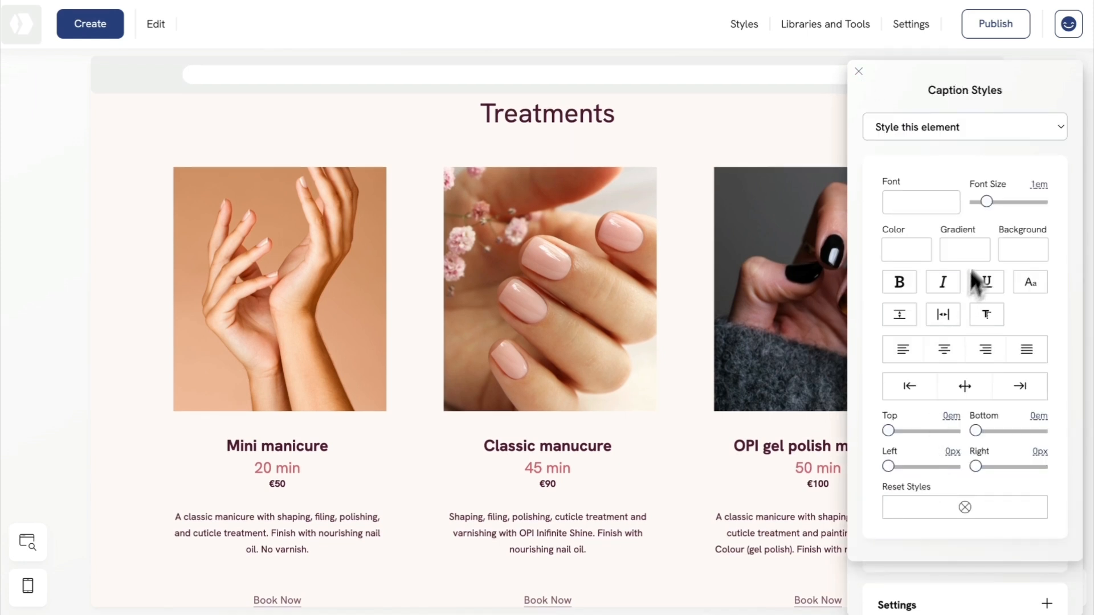
{"action": "left_click_drag", "start_coordinate": [986, 202], "coordinate": [993, 204]}
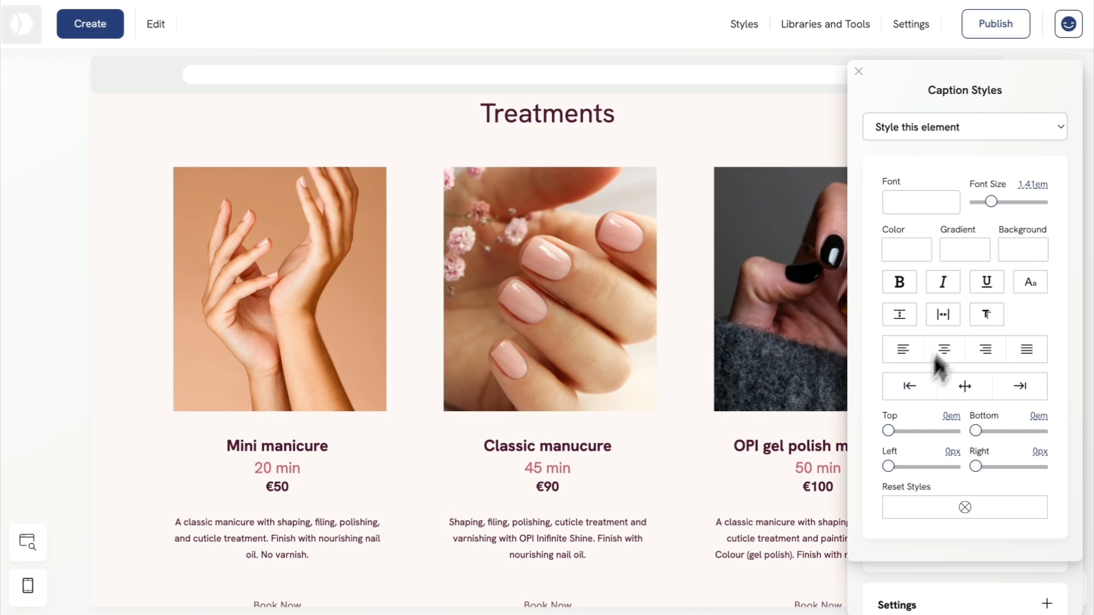
{"action": "left_click", "coordinate": [891, 431]}
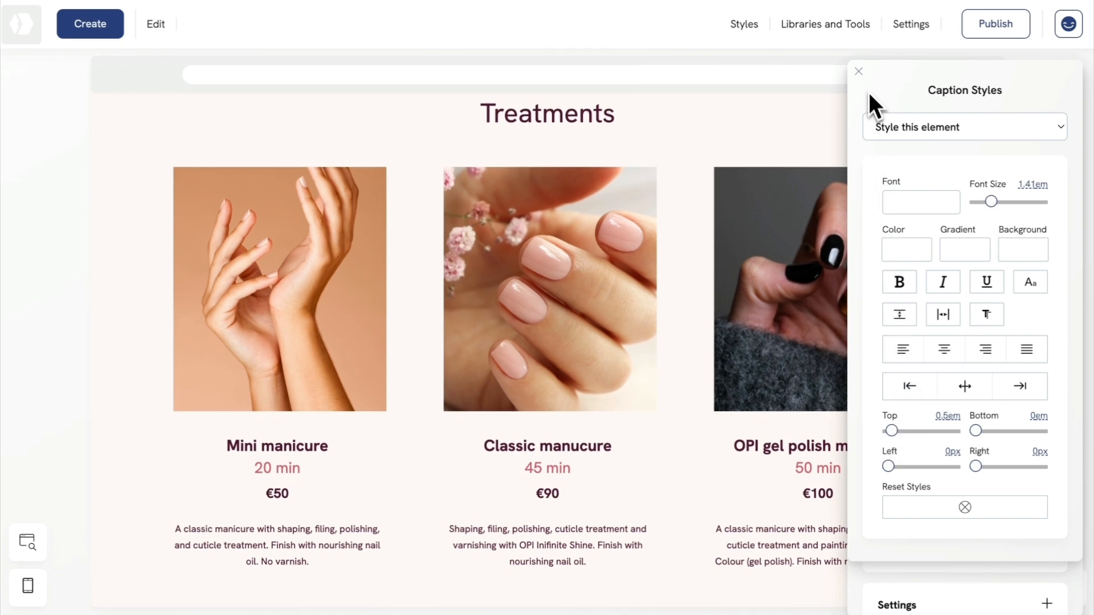
{"action": "left_click", "coordinate": [858, 71]}
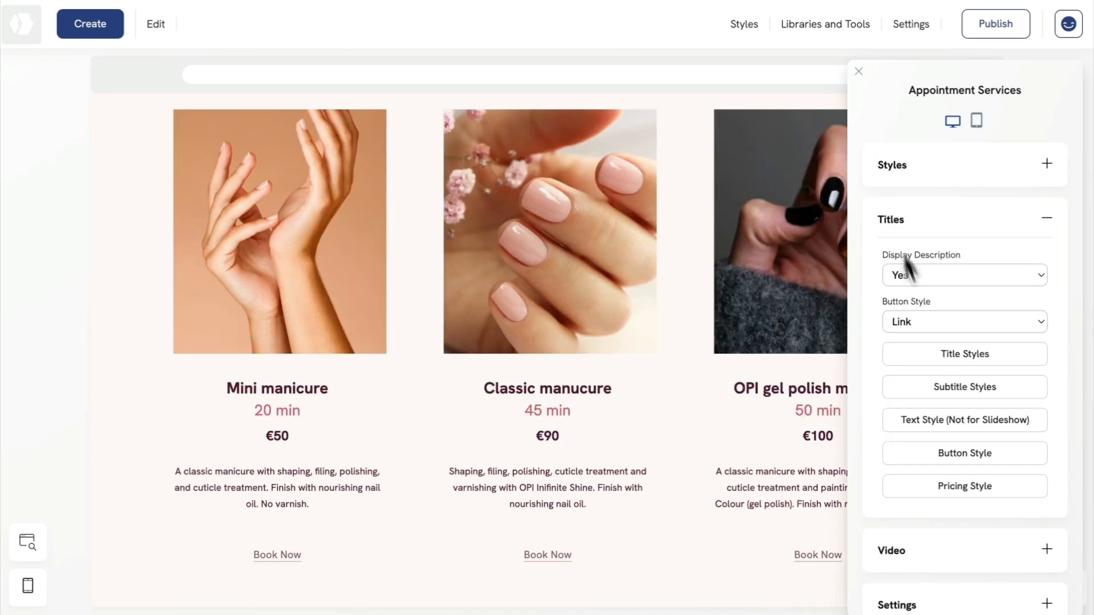
Change the Book Now links to the Button style and set their font size to 1.21em
{"action": "left_click", "coordinate": [927, 322]}
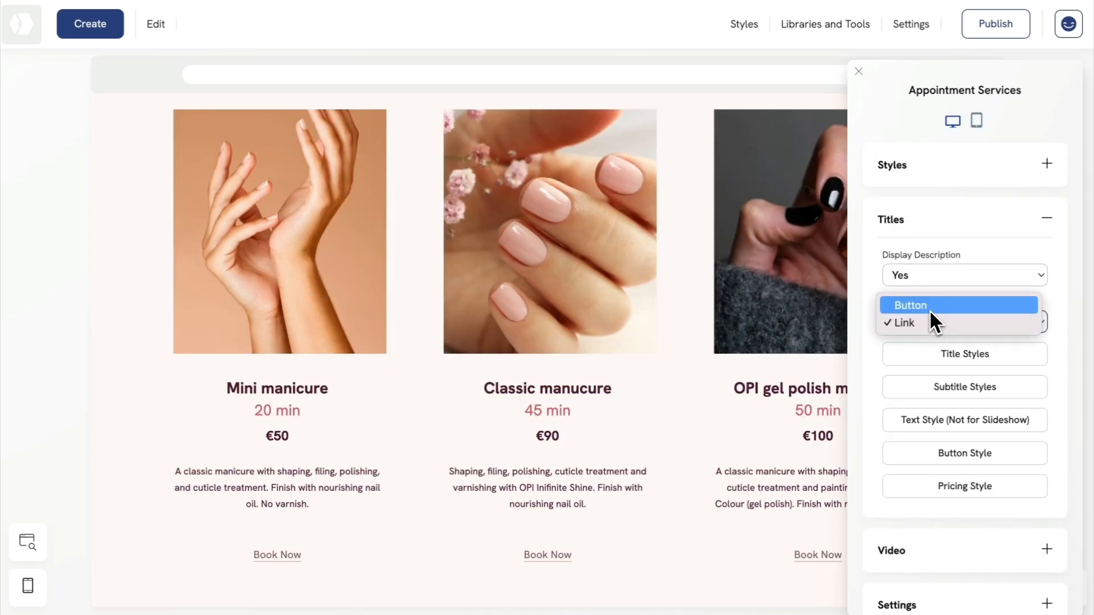
{"action": "left_click", "coordinate": [929, 309]}
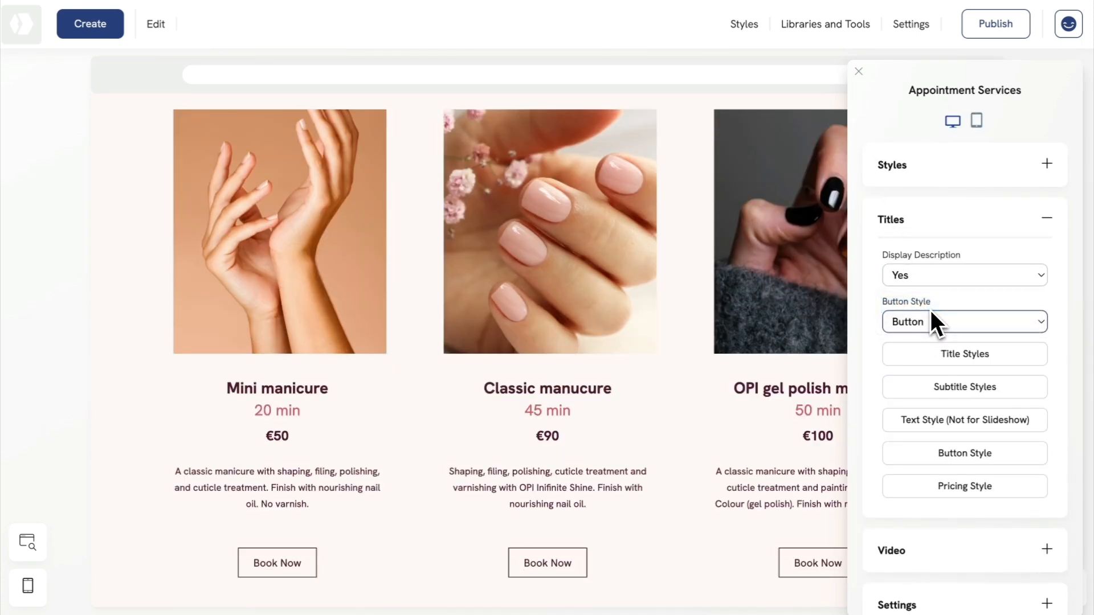
{"action": "left_click", "coordinate": [955, 458]}
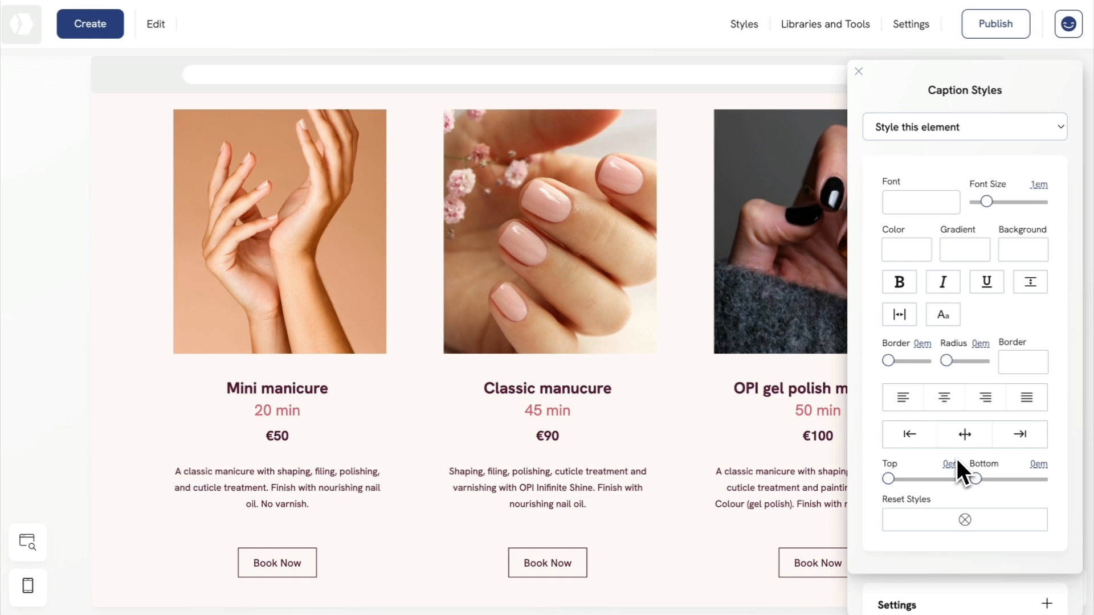
{"action": "left_click", "coordinate": [989, 202]}
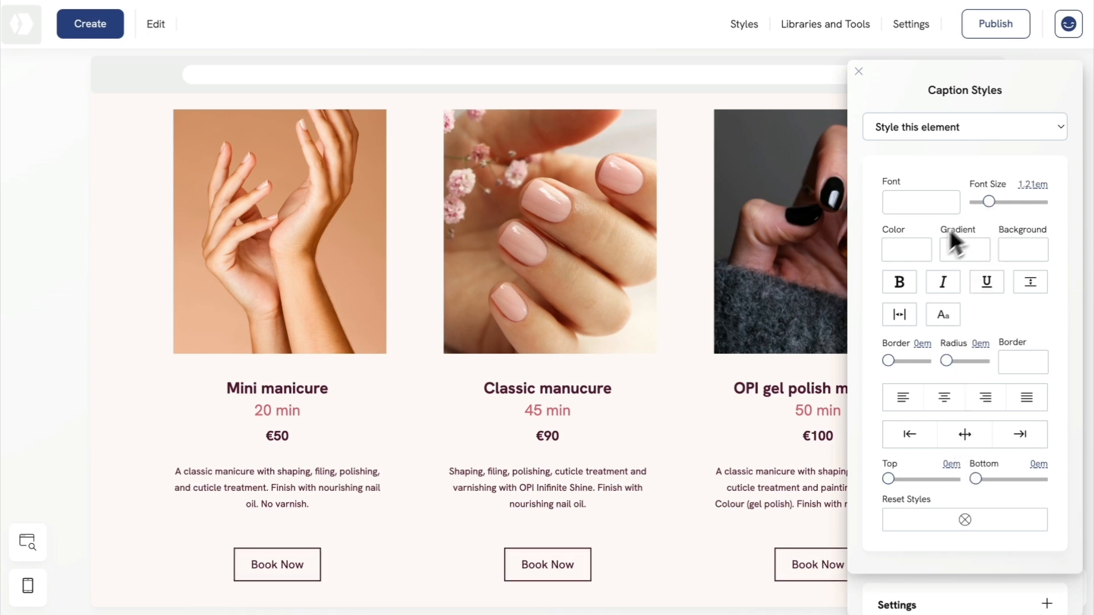
{"action": "left_click", "coordinate": [684, 450]}
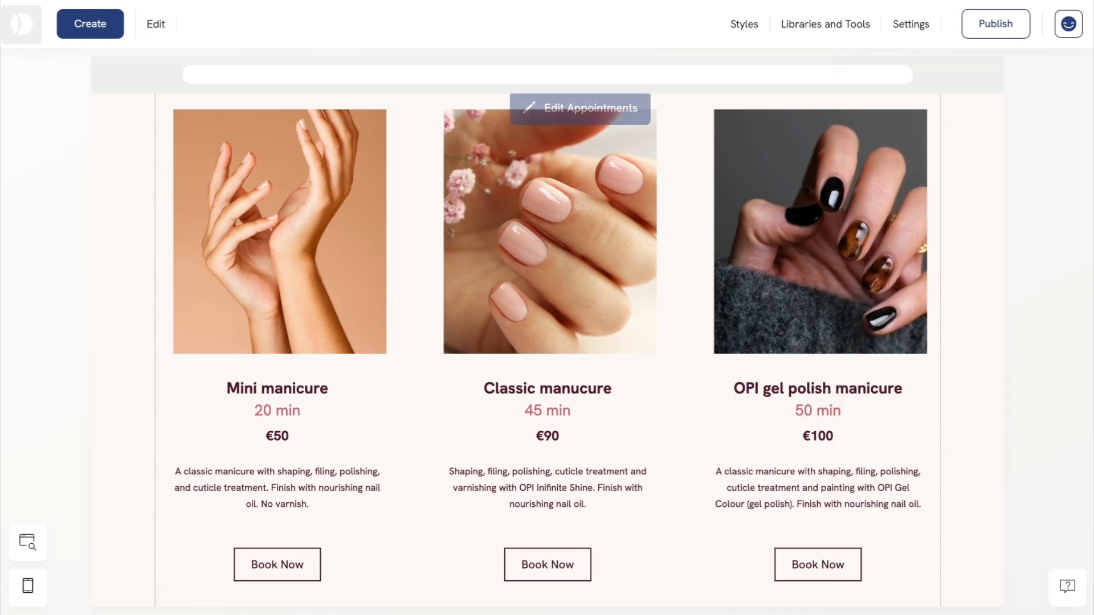
Start a new e-commerce appointment page from the "Side by Side - Two-Columns" template
{"action": "scroll", "coordinate": [546, 341], "scroll_direction": "up", "scroll_amount": 3}
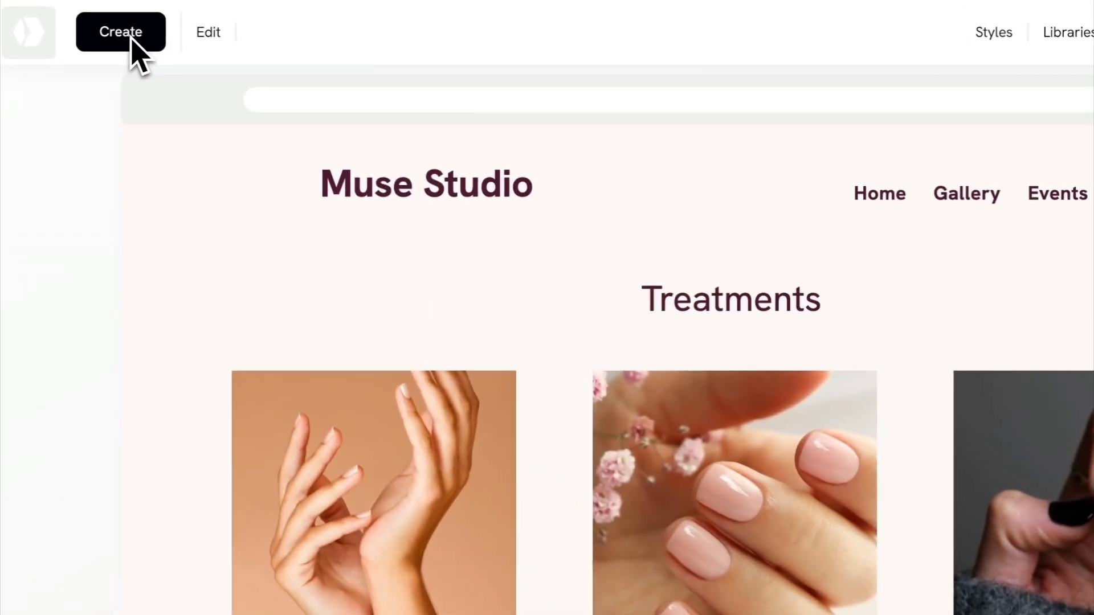
{"action": "left_click", "coordinate": [131, 38]}
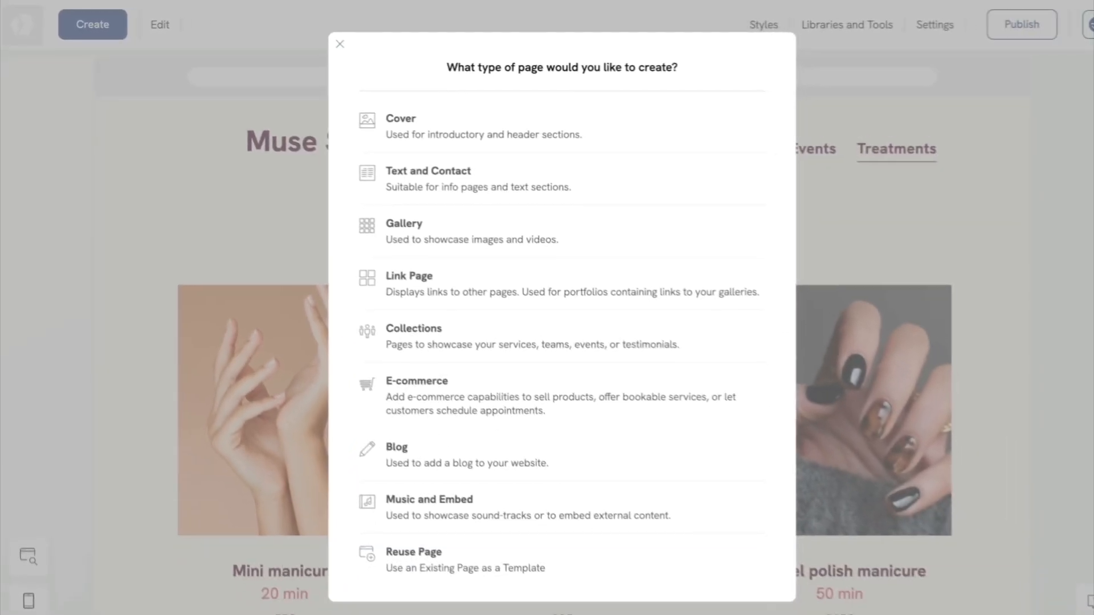
{"action": "left_click", "coordinate": [420, 380]}
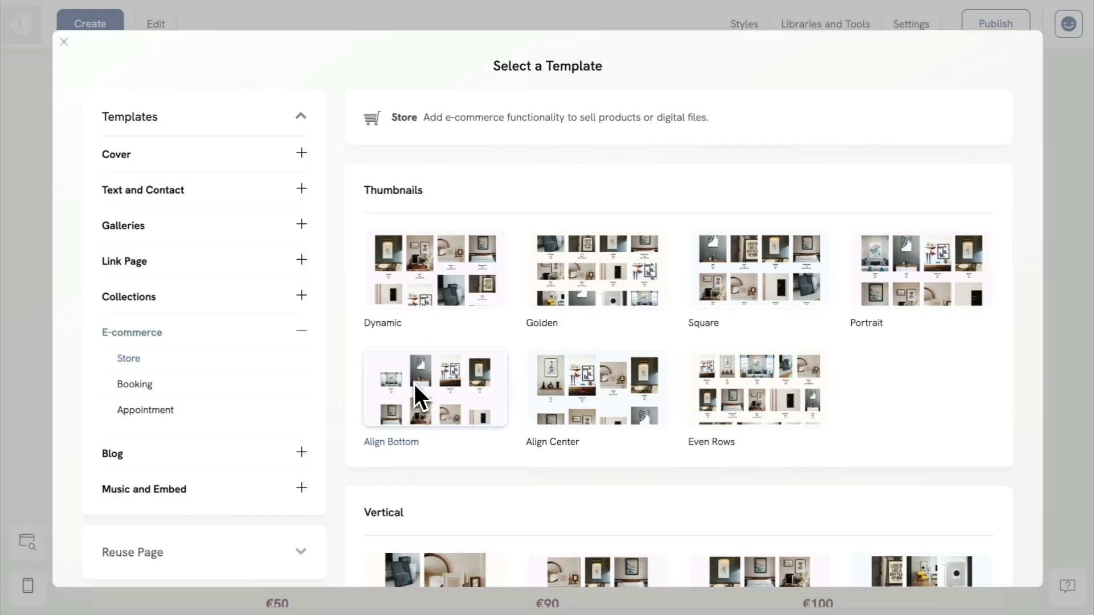
{"action": "left_click", "coordinate": [167, 411]}
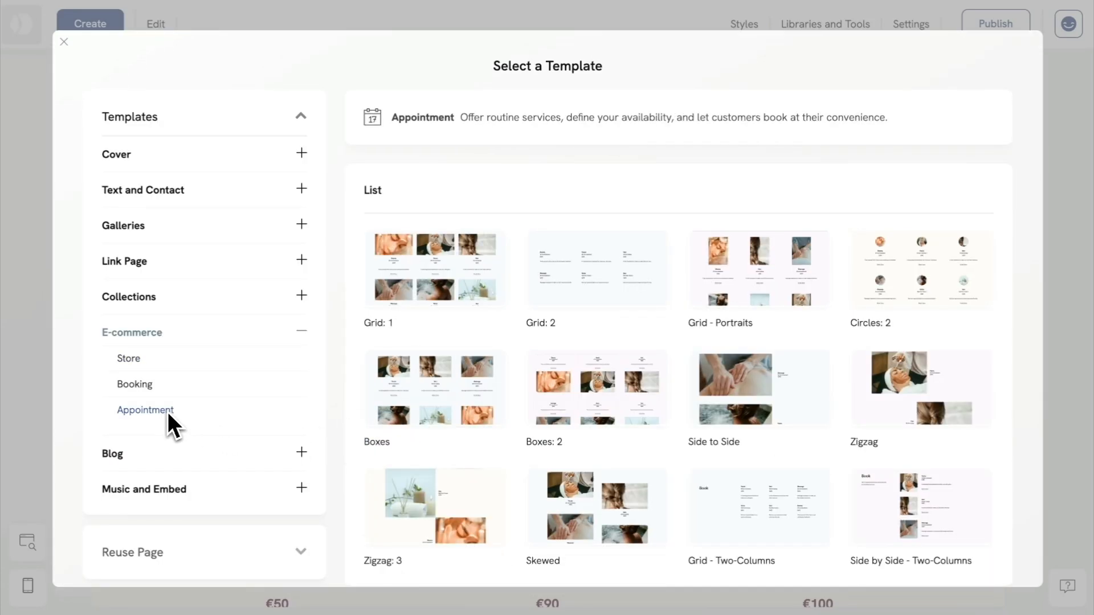
{"action": "scroll", "coordinate": [610, 410], "scroll_direction": "down", "scroll_amount": 3}
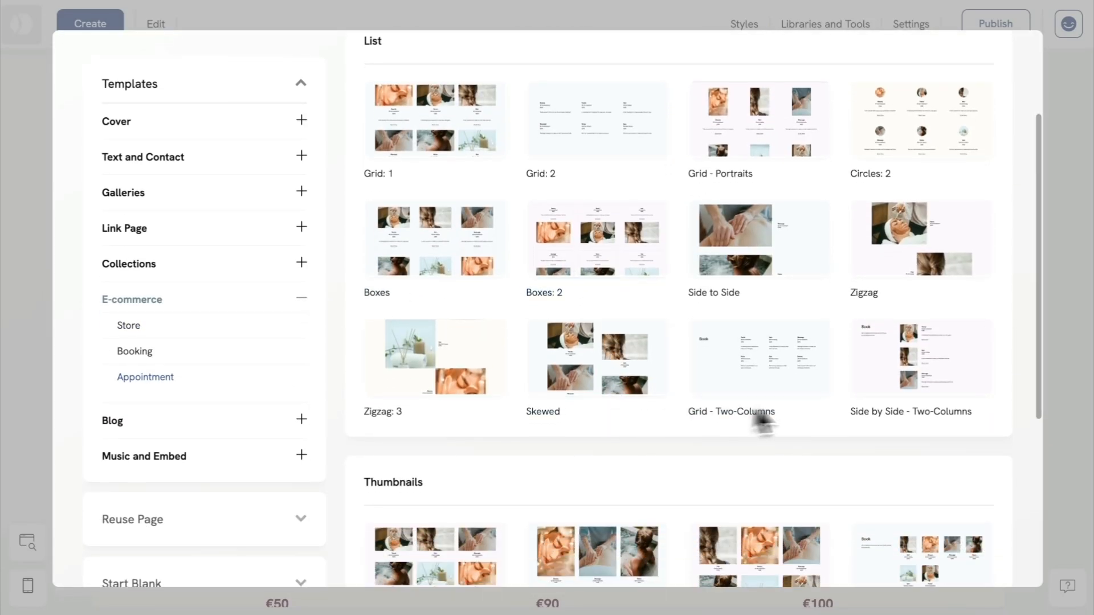
{"action": "left_click", "coordinate": [900, 379]}
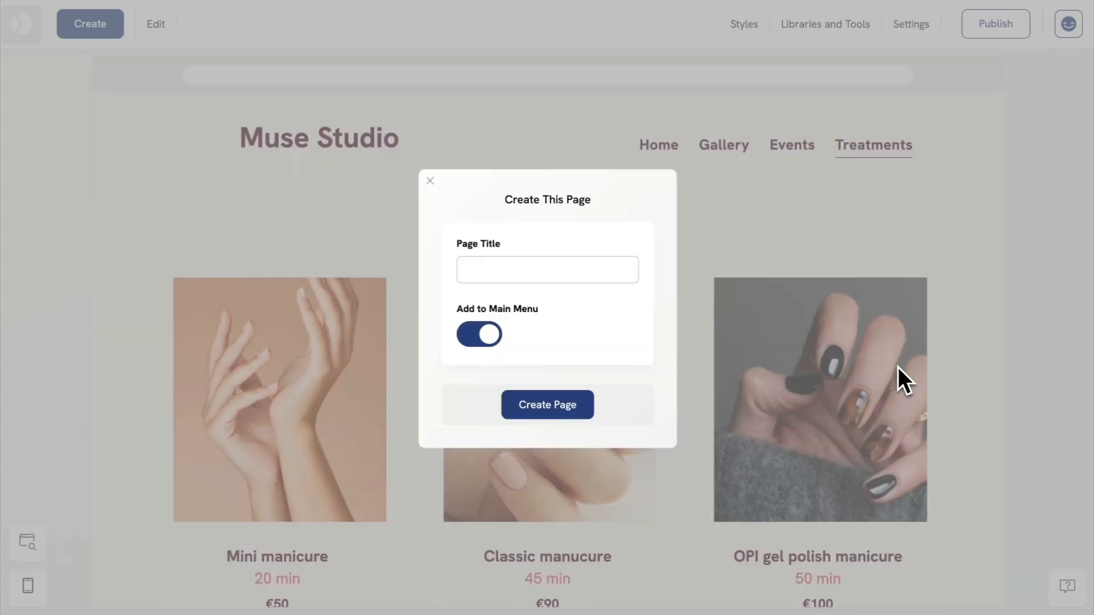
Title the page with the nail specialist's full name, exclude it from the main menu and create it
{"action": "left_click", "coordinate": [573, 274]}
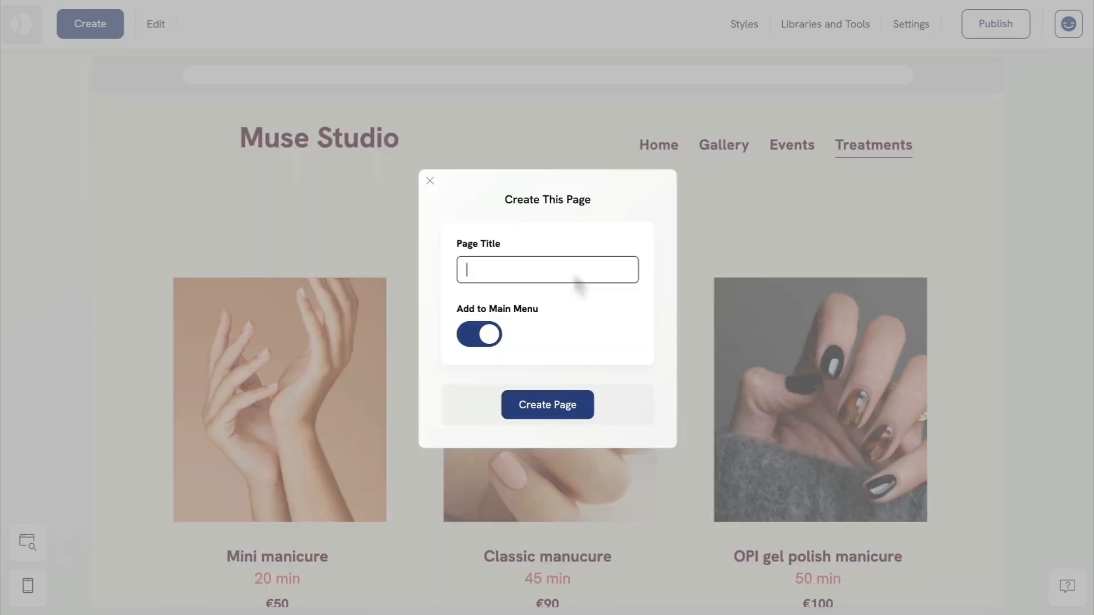
{"action": "type", "text": "Anna Lundgren"}
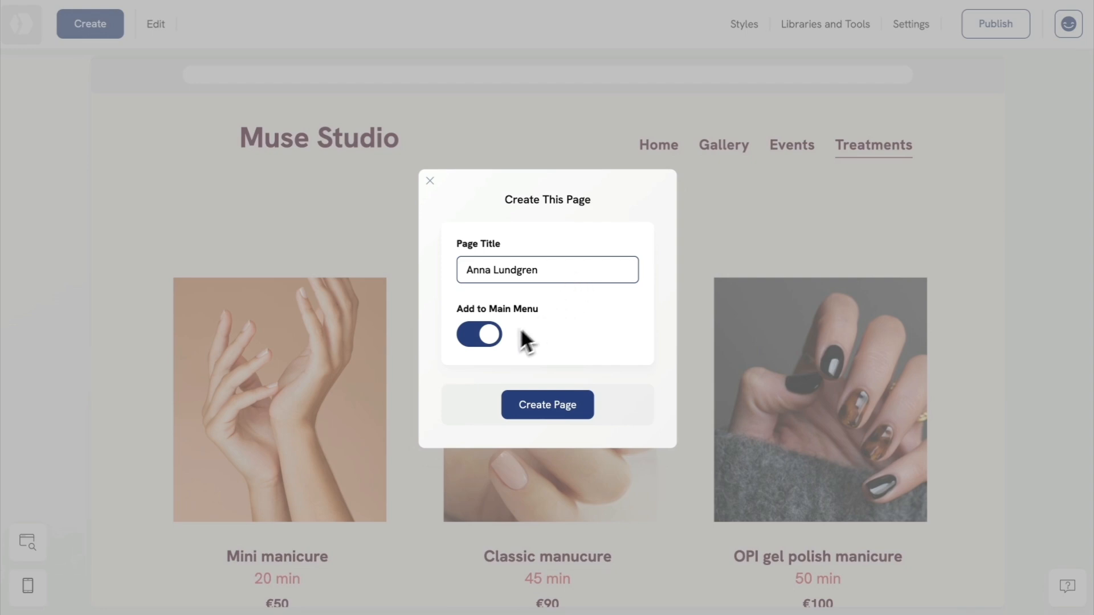
{"action": "left_click", "coordinate": [493, 338]}
{"action": "left_click", "coordinate": [536, 410]}
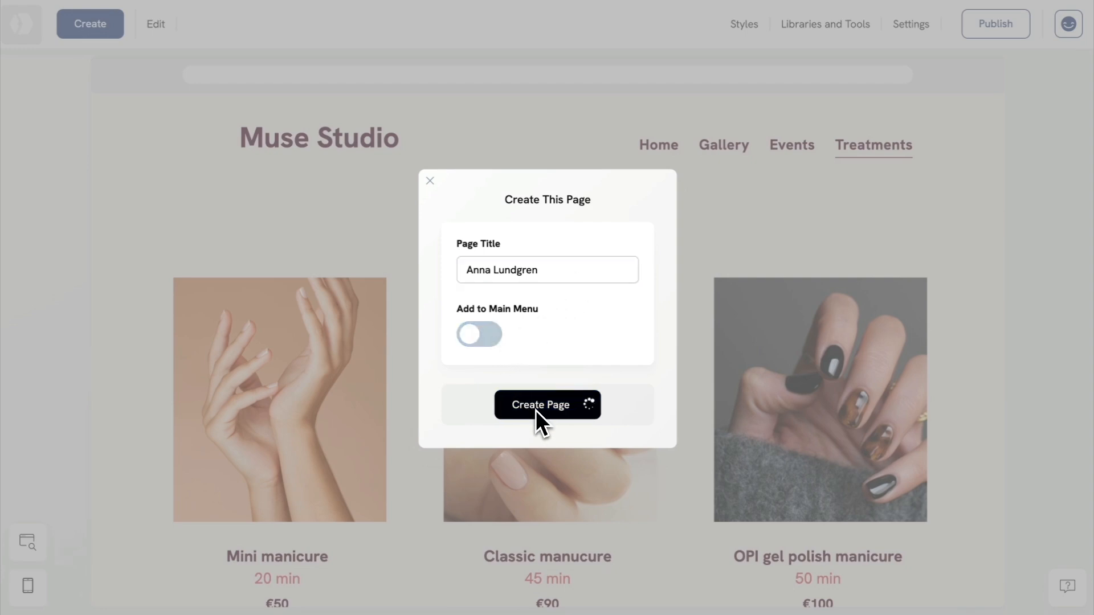
Filter the new page's displayed appointment services by Personnel, choosing the employee named in the page title
{"action": "scroll", "coordinate": [801, 285], "scroll_direction": "down", "scroll_amount": 8}
{"action": "scroll", "coordinate": [801, 286], "scroll_direction": "up", "scroll_amount": 8}
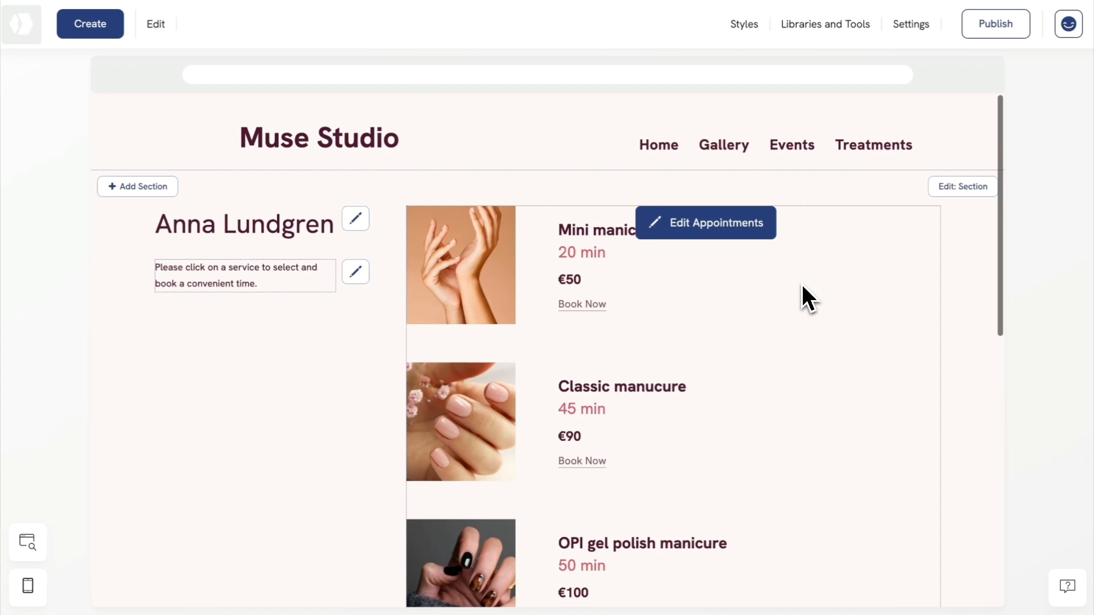
{"action": "left_click", "coordinate": [708, 228]}
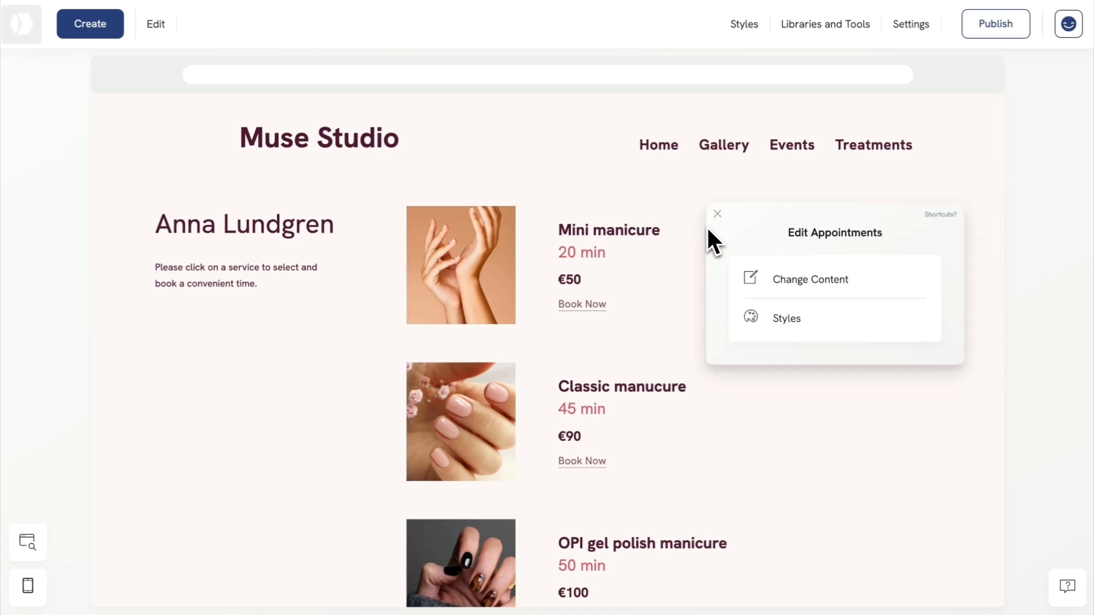
{"action": "left_click", "coordinate": [748, 279]}
{"action": "left_click", "coordinate": [692, 392]}
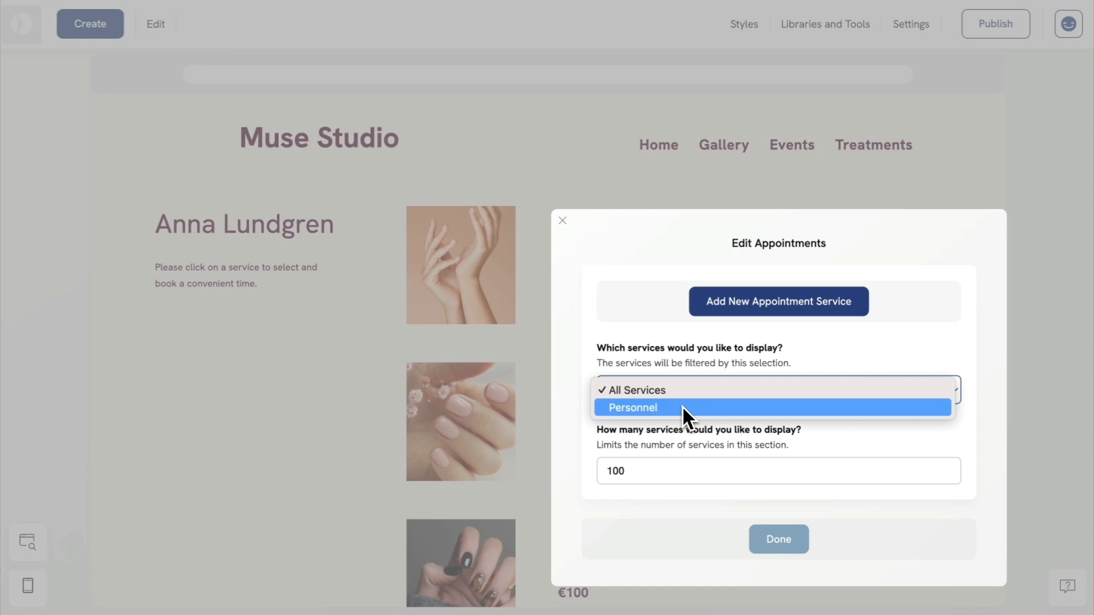
{"action": "left_click", "coordinate": [681, 407]}
{"action": "left_click", "coordinate": [663, 495]}
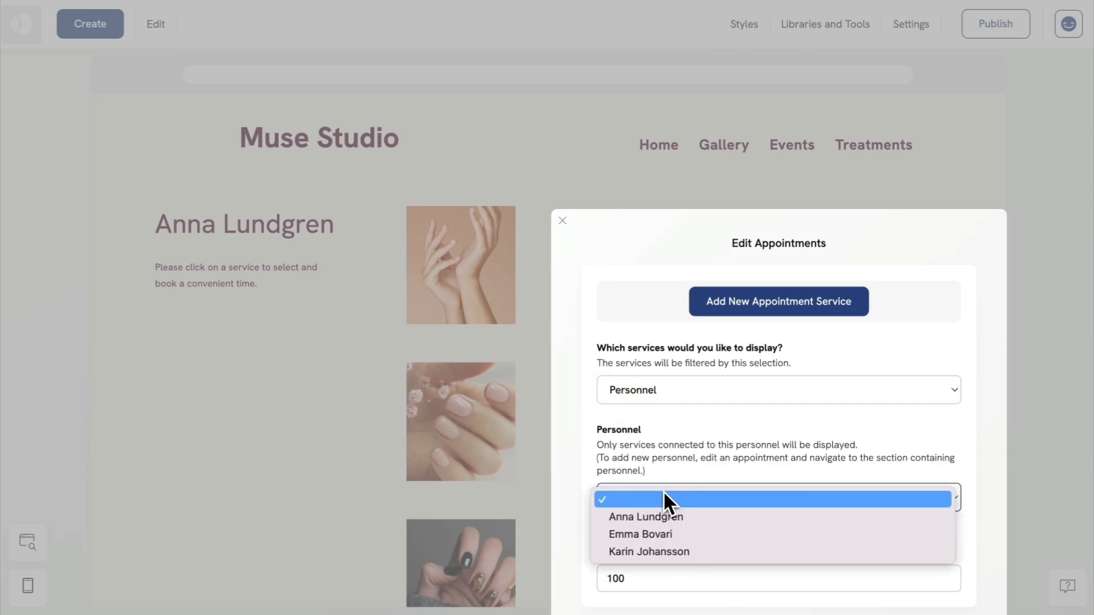
{"action": "left_click", "coordinate": [662, 517]}
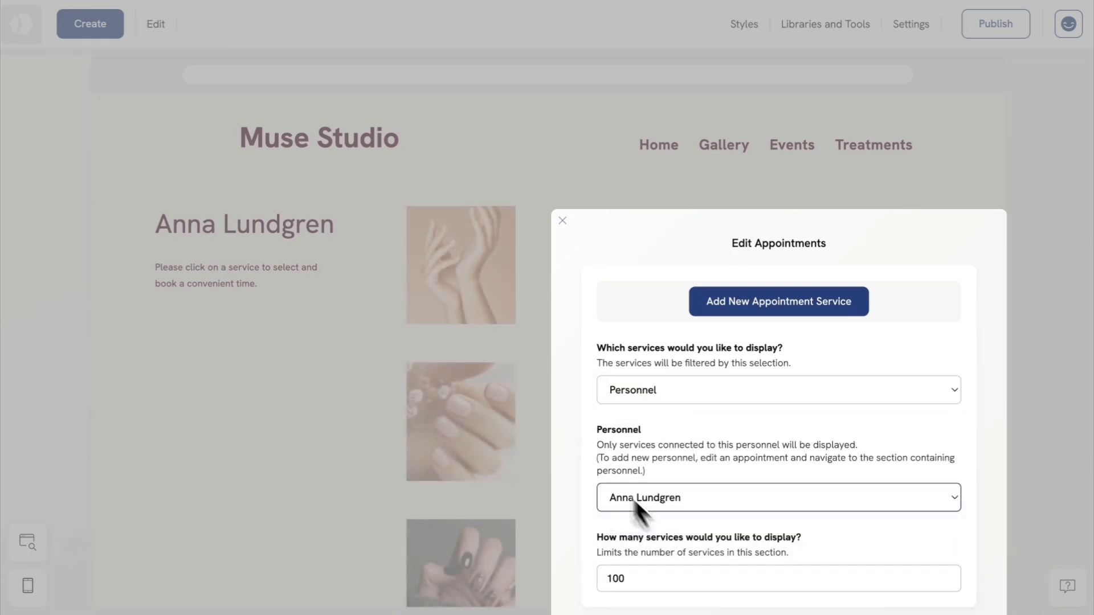
{"action": "left_click", "coordinate": [524, 172]}
Replace the booking instruction text under the page heading with "Nail Specialist"
{"action": "scroll", "coordinate": [541, 173], "scroll_direction": "down", "scroll_amount": 2}
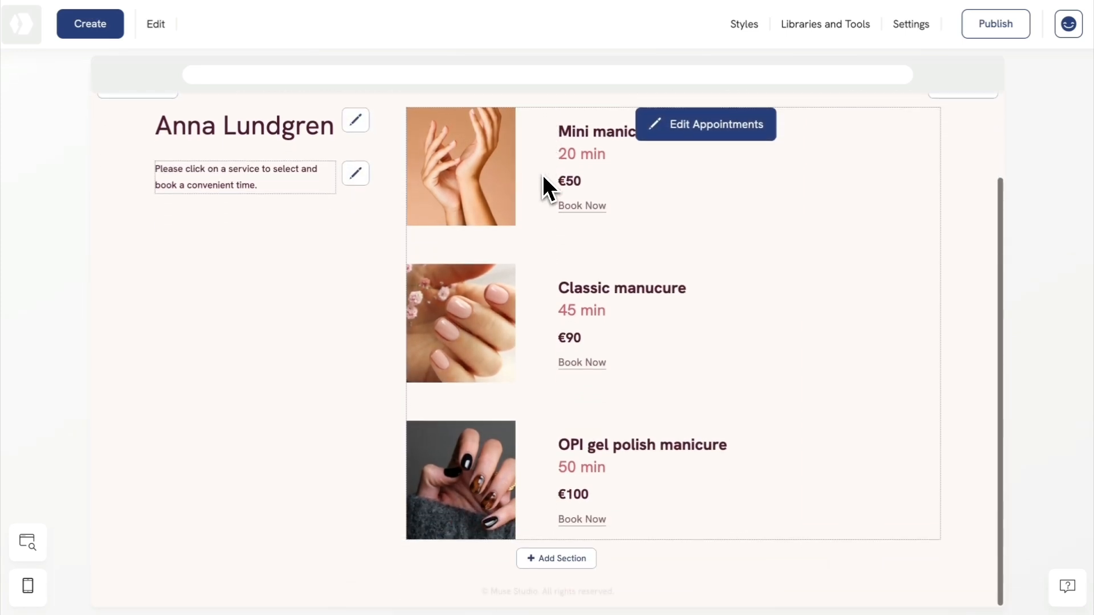
{"action": "scroll", "coordinate": [543, 177], "scroll_direction": "up", "scroll_amount": 2}
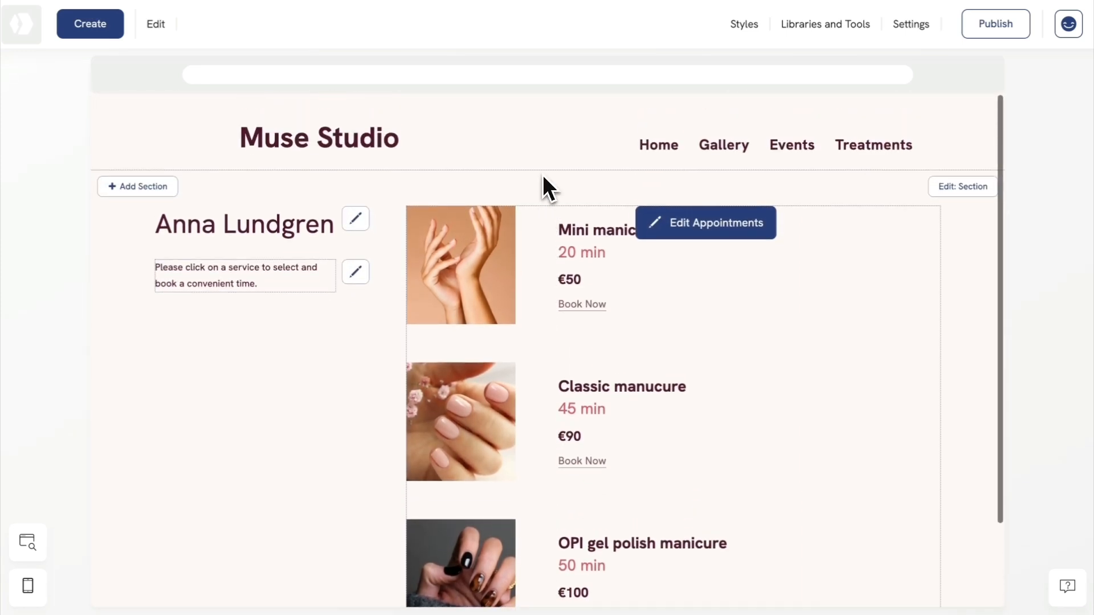
{"action": "left_click", "coordinate": [289, 269]}
{"action": "key", "text": "ctrl+a"}
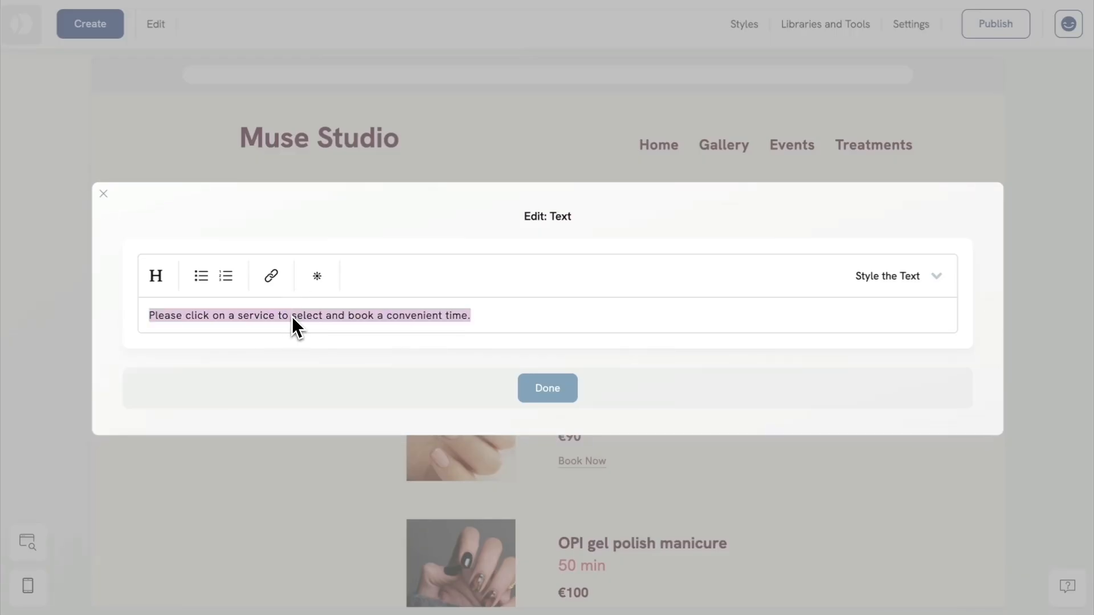
{"action": "type", "text": "Nail Specialist"}
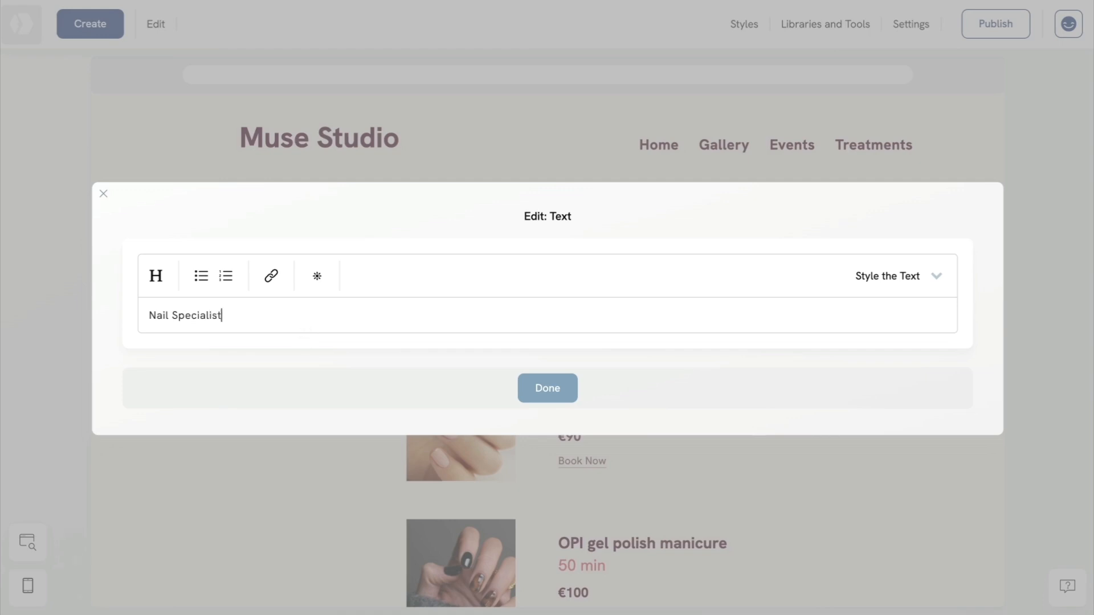
{"action": "left_click", "coordinate": [533, 382]}
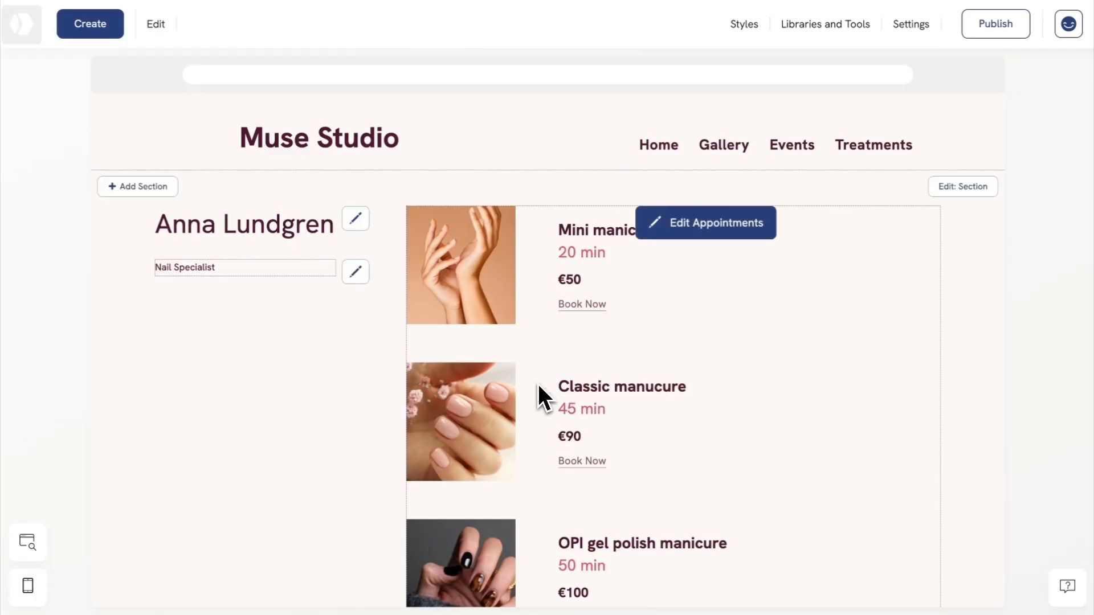
Reduce the bottom spacing of the employee name heading in its styles
{"action": "left_click", "coordinate": [356, 223]}
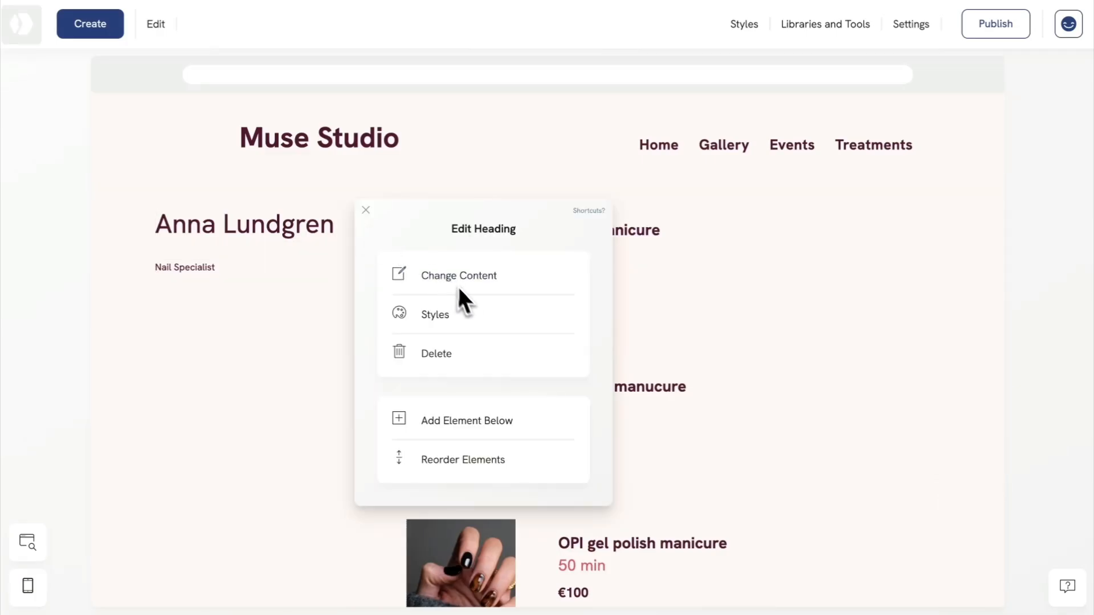
{"action": "left_click", "coordinate": [464, 314]}
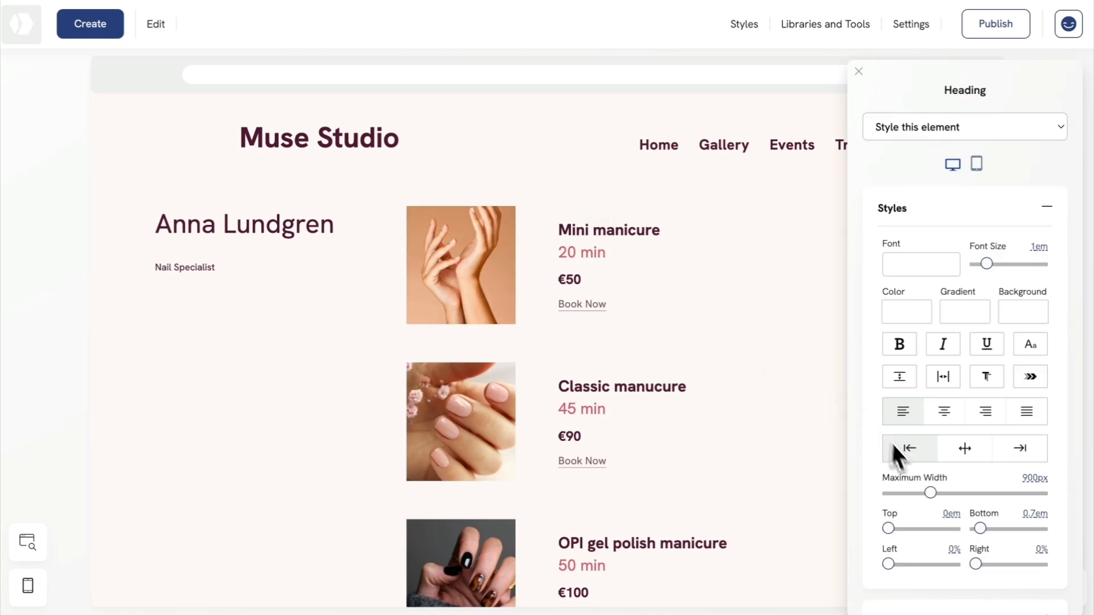
{"action": "left_click_drag", "start_coordinate": [981, 531], "coordinate": [978, 532]}
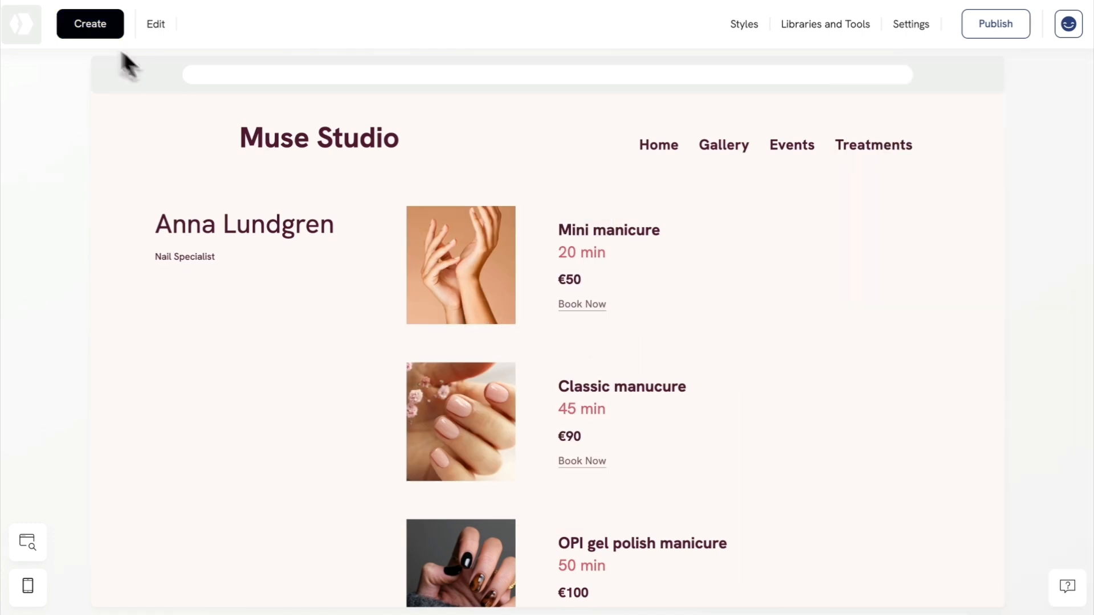
Start a new page by reusing the first nail specialist's existing page as the template
{"action": "left_click", "coordinate": [92, 33]}
{"action": "left_click", "coordinate": [429, 545]}
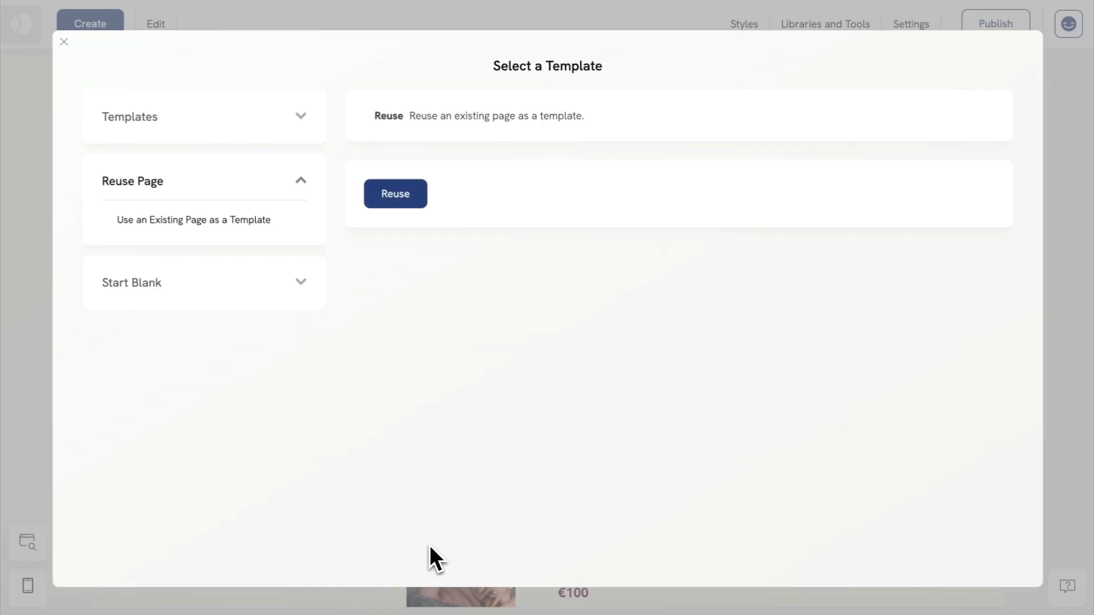
{"action": "left_click", "coordinate": [394, 192]}
{"action": "mouse_move", "coordinate": [446, 288]}
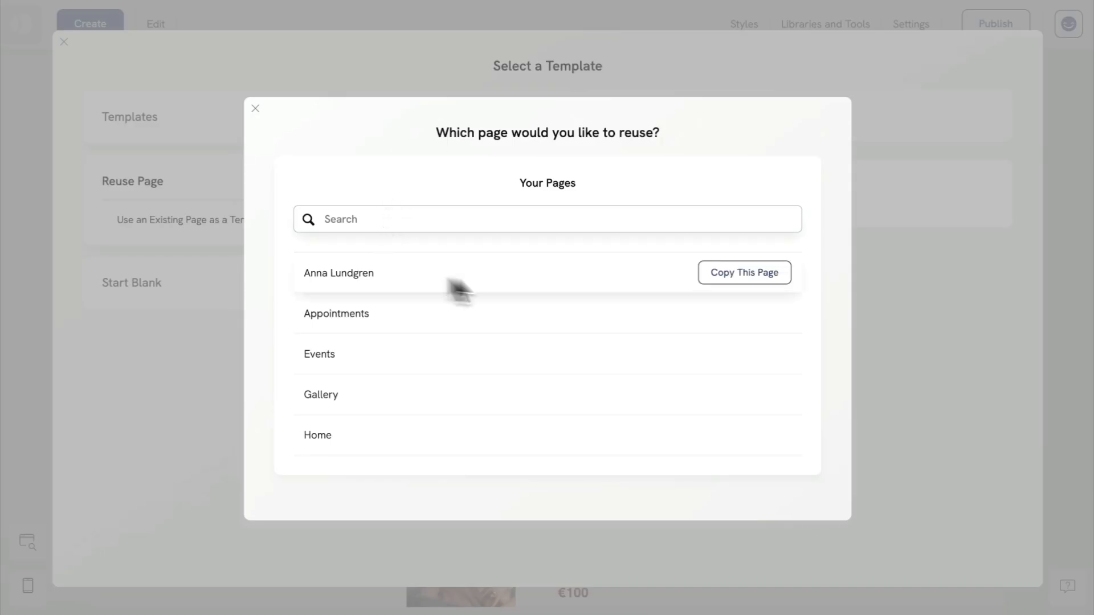
{"action": "left_click", "coordinate": [750, 277]}
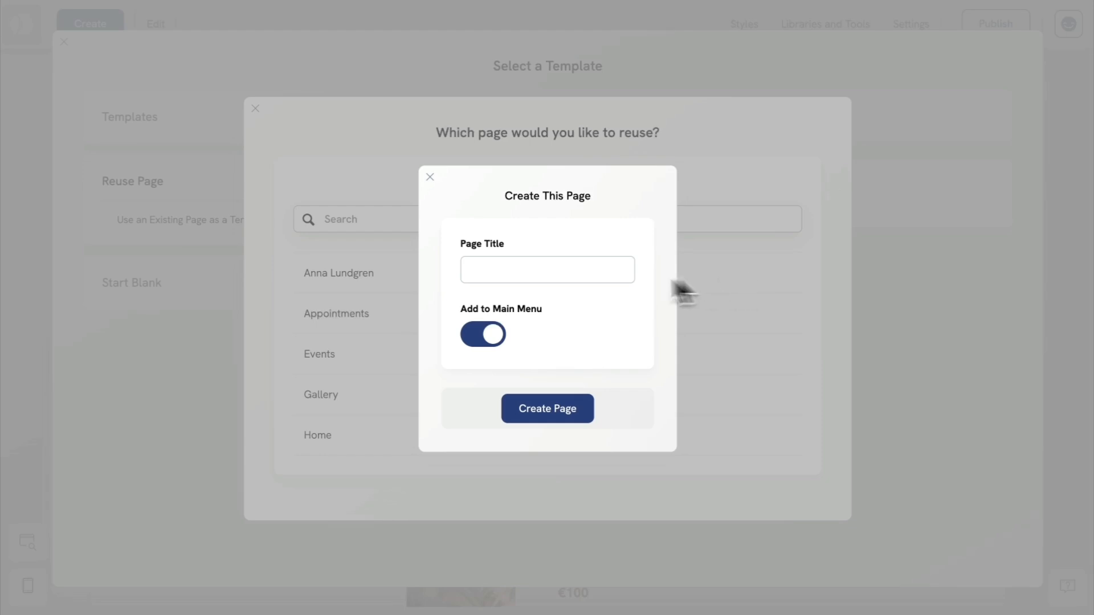
Title the copied page with the second employee's full name, exclude it from the main menu and create it
{"action": "left_click", "coordinate": [548, 272]}
{"action": "type", "text": "Emma Bovari"}
{"action": "left_click", "coordinate": [490, 337]}
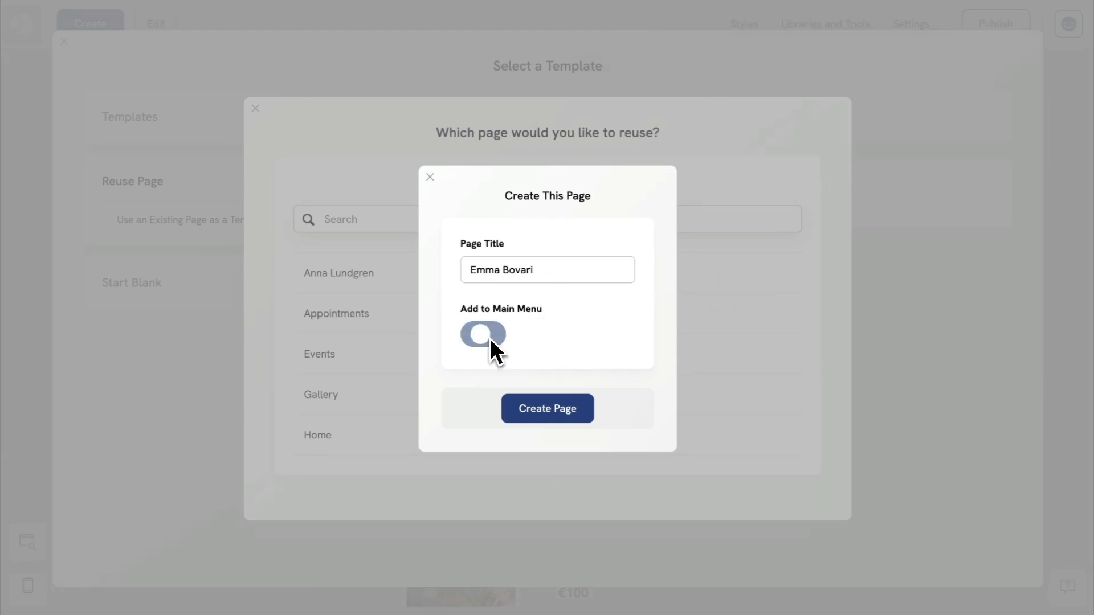
{"action": "left_click", "coordinate": [542, 405]}
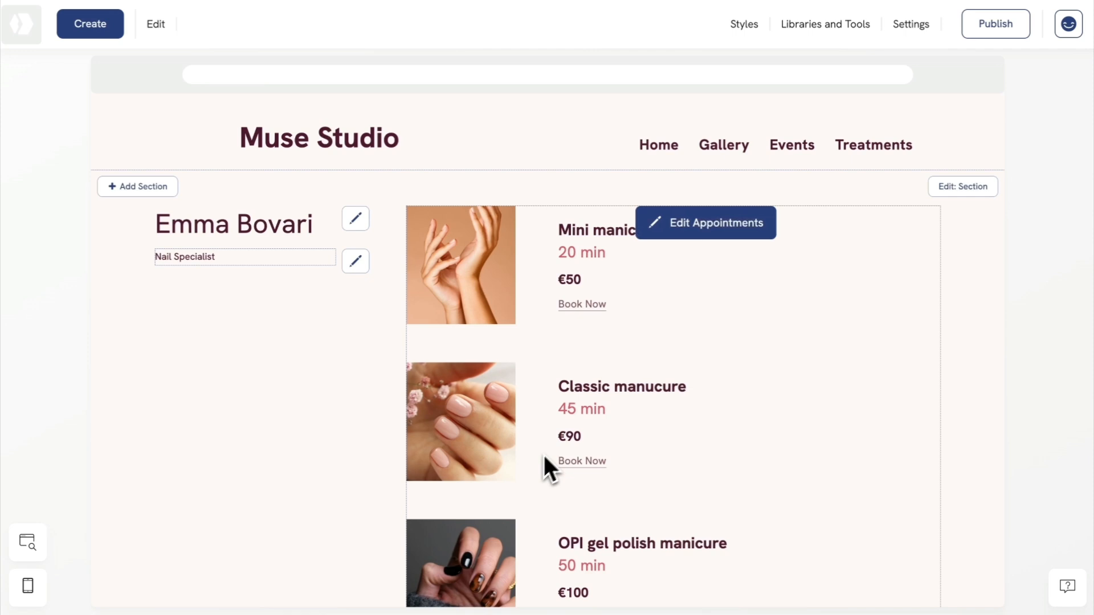
Switch the new page's Personnel filter to the employee named in its title and review the listed services
{"action": "left_click", "coordinate": [695, 234]}
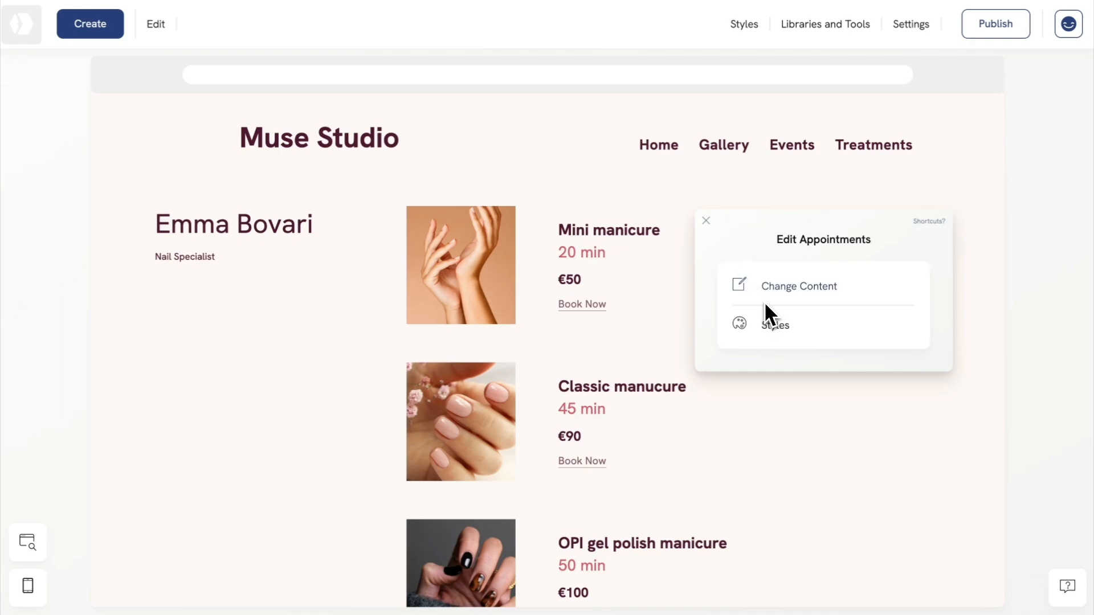
{"action": "left_click", "coordinate": [764, 302]}
{"action": "left_click", "coordinate": [685, 493]}
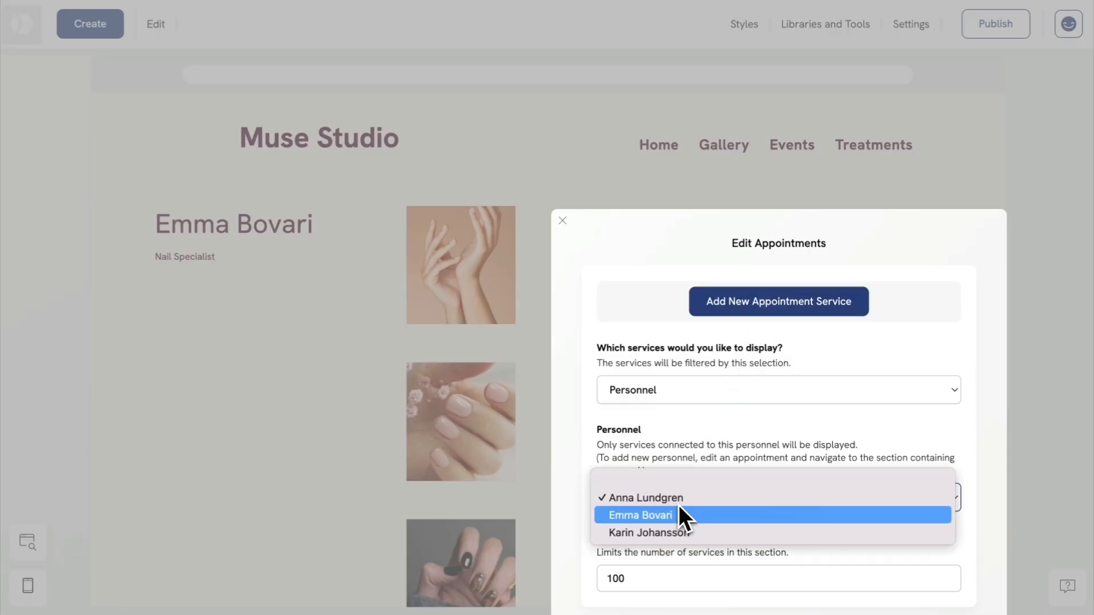
{"action": "left_click", "coordinate": [674, 514]}
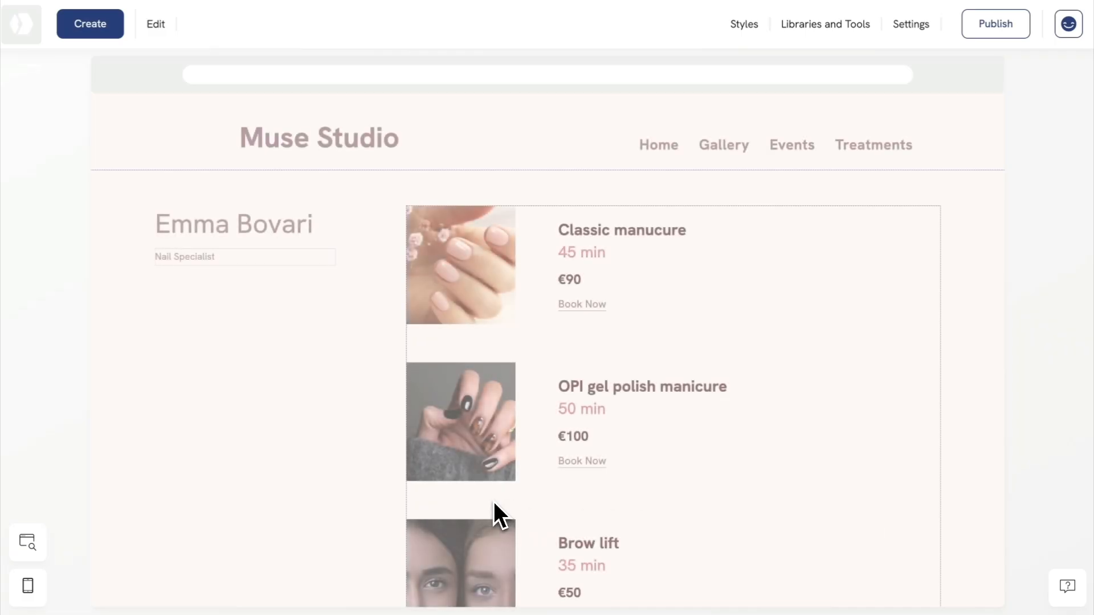
{"action": "scroll", "coordinate": [493, 501], "scroll_direction": "down", "scroll_amount": 5}
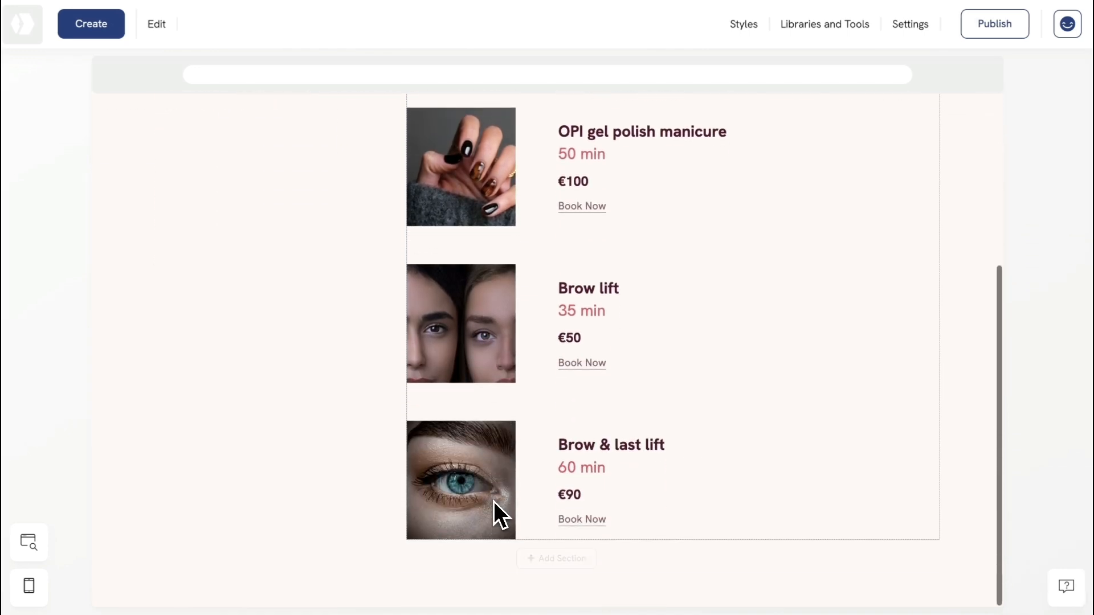
{"action": "scroll", "coordinate": [493, 502], "scroll_direction": "up", "scroll_amount": 5}
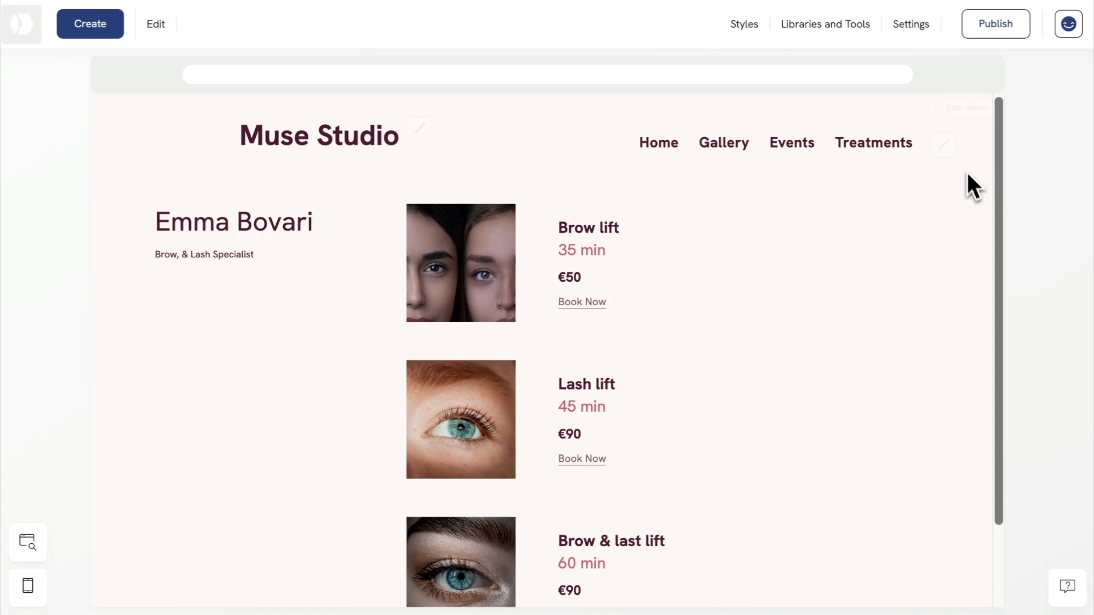
Add a new main menu link titled "Stylists" without a link destination
{"action": "left_click", "coordinate": [949, 149]}
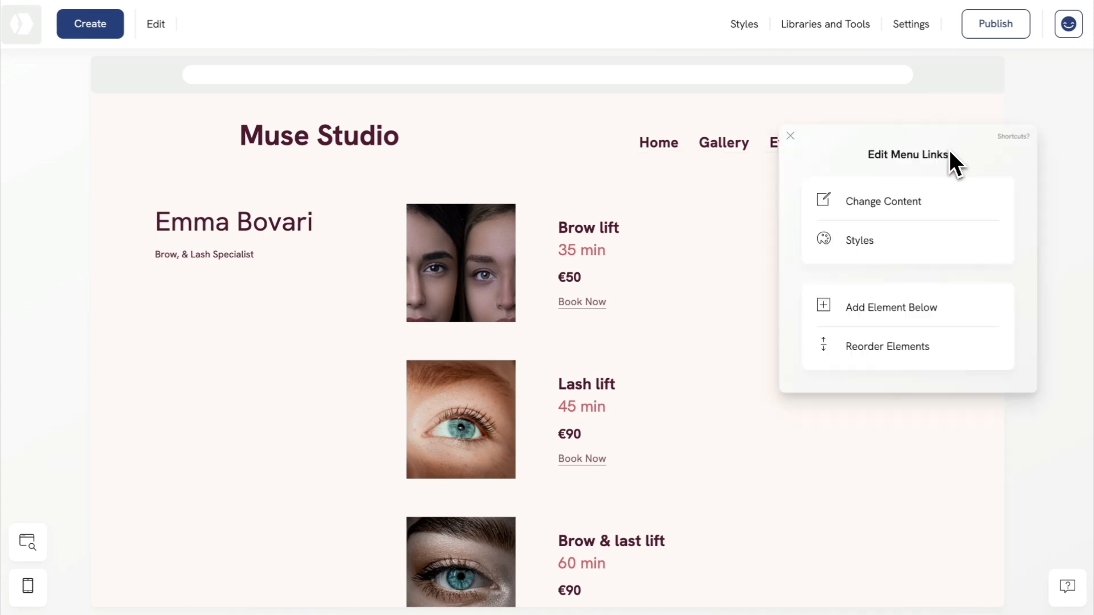
{"action": "left_click", "coordinate": [907, 199]}
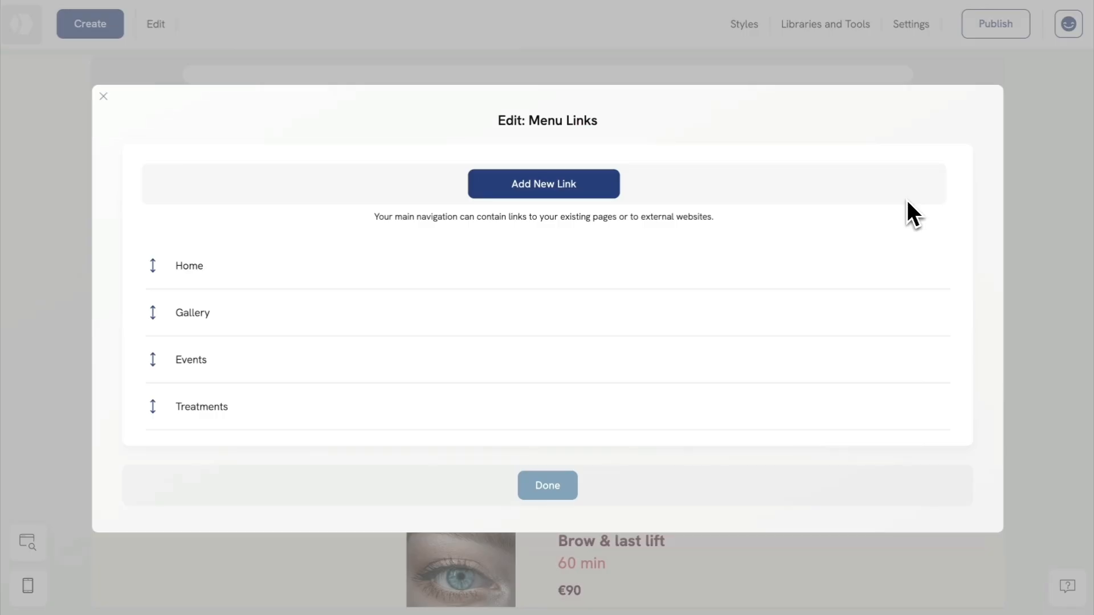
{"action": "left_click", "coordinate": [604, 190]}
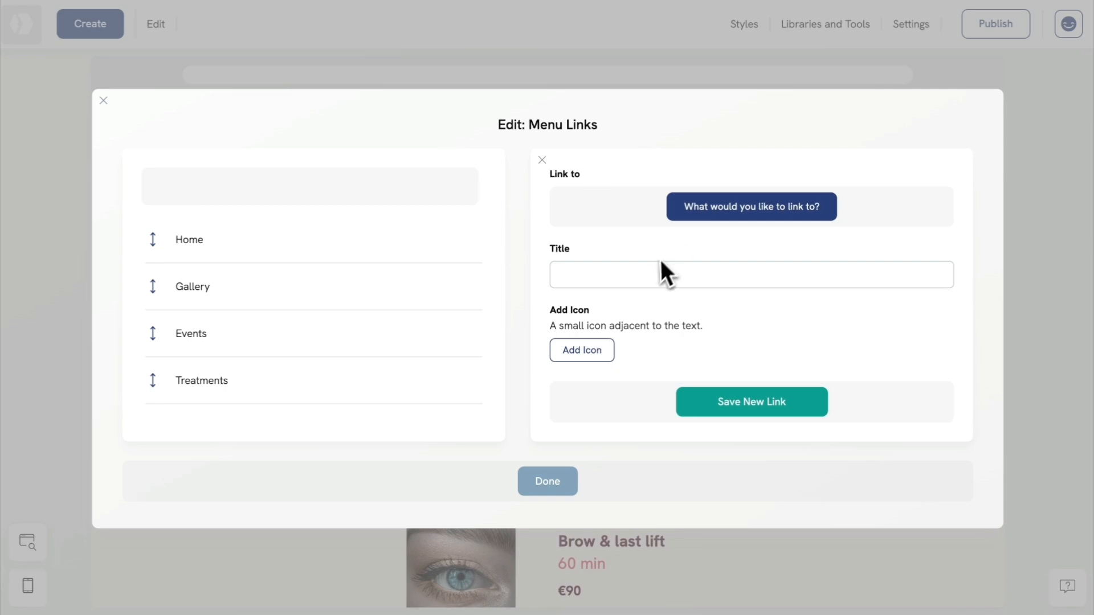
{"action": "left_click", "coordinate": [651, 274]}
{"action": "type", "text": "Stylist"}
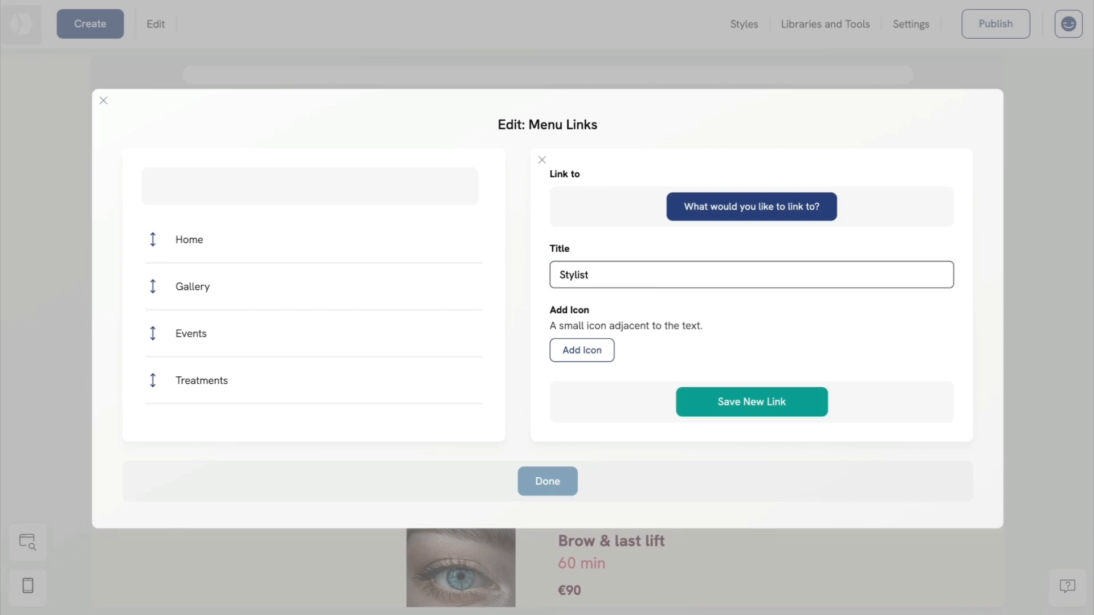
{"action": "type", "text": "s"}
{"action": "left_click", "coordinate": [758, 412]}
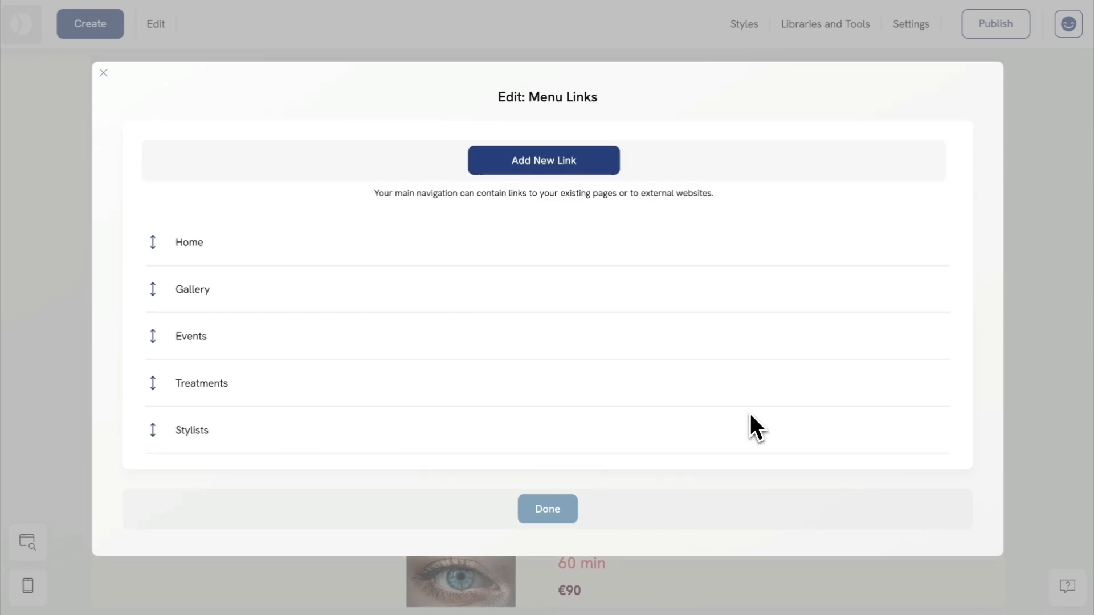
Add a menu link to the first employee's existing booking page, keeping the page name as its title
{"action": "left_click", "coordinate": [549, 163]}
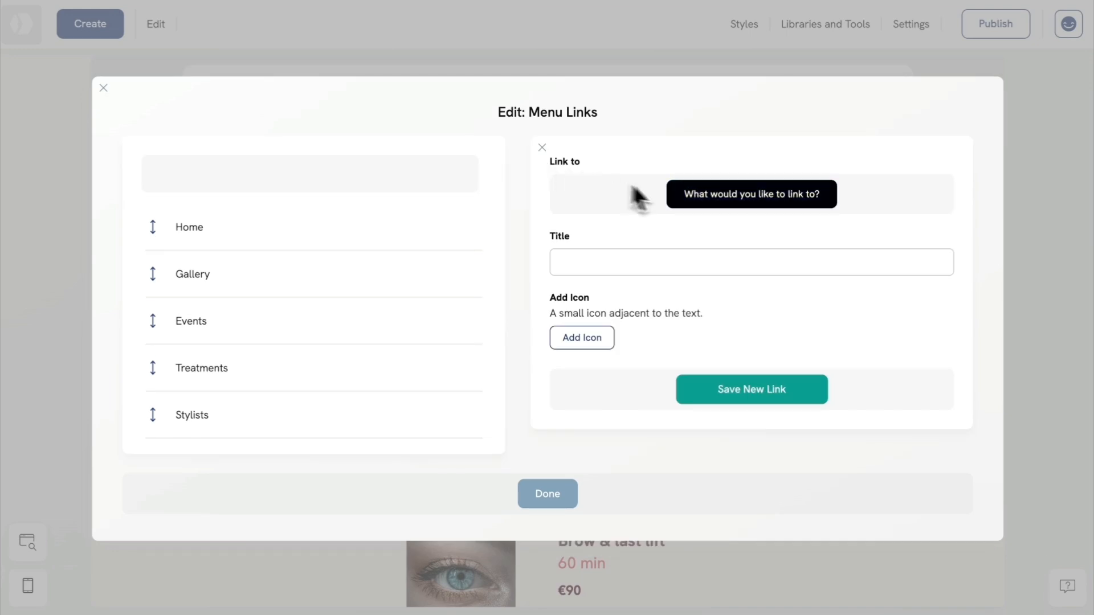
{"action": "left_click", "coordinate": [718, 200]}
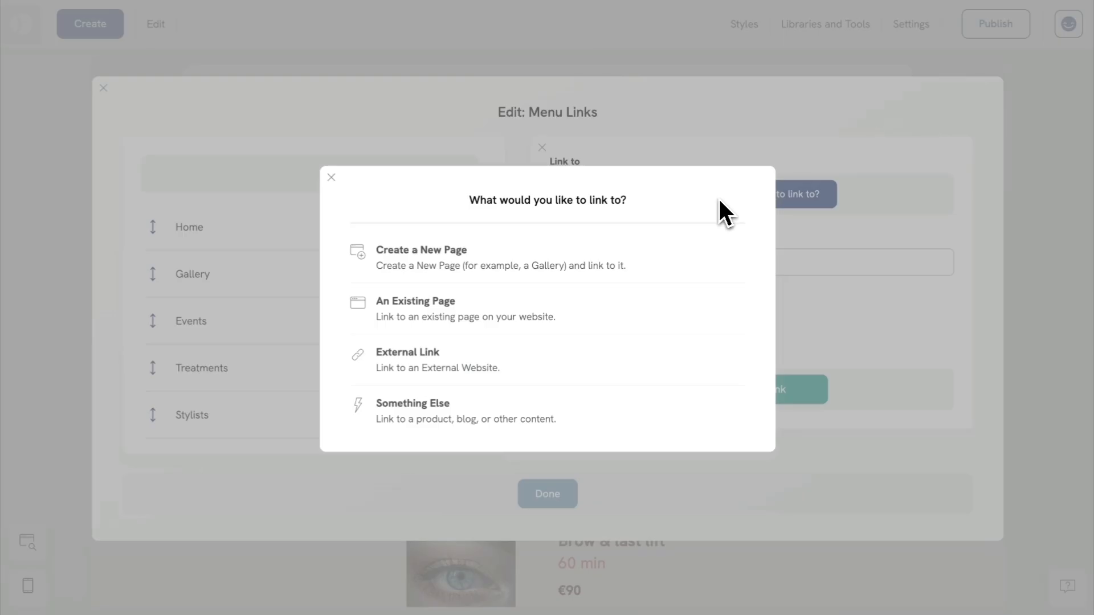
{"action": "left_click", "coordinate": [529, 305]}
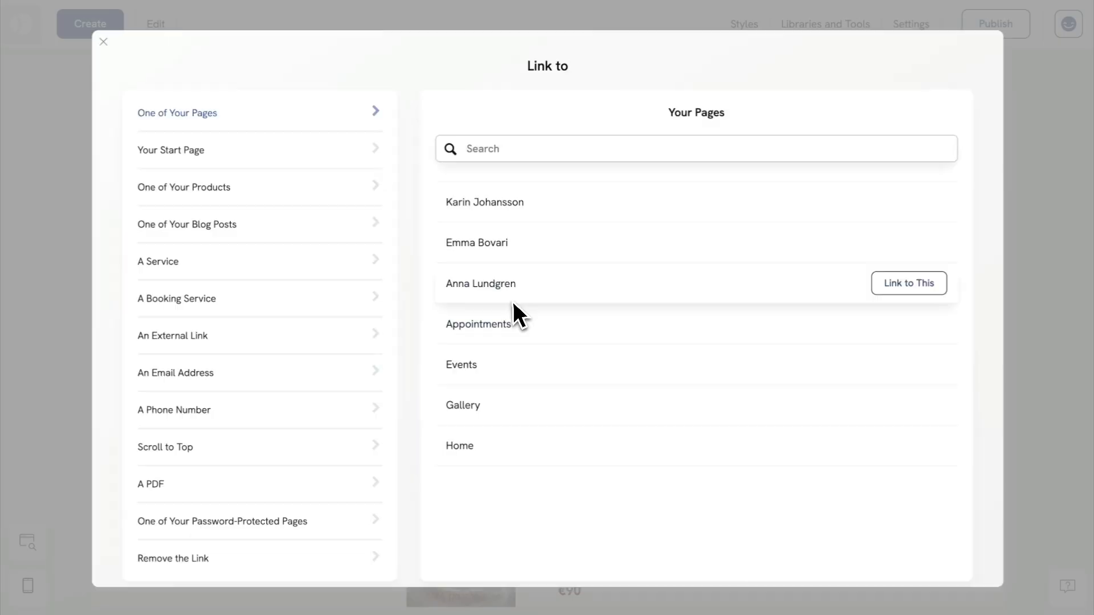
{"action": "left_click", "coordinate": [900, 289]}
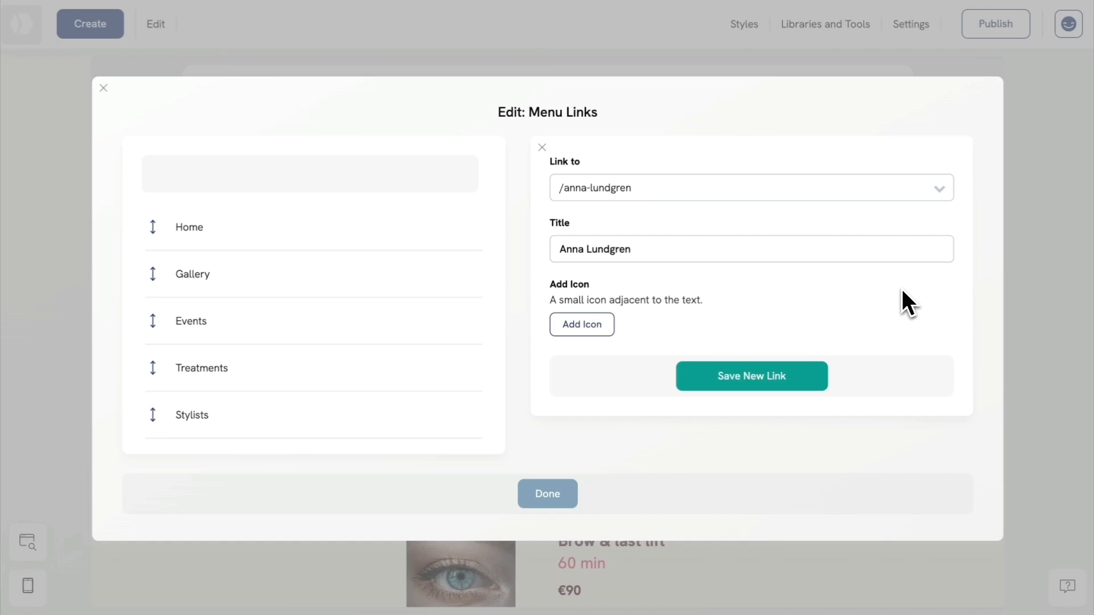
{"action": "left_click", "coordinate": [754, 373]}
Add menu links to the other two employees' existing booking pages
{"action": "left_click", "coordinate": [562, 147]}
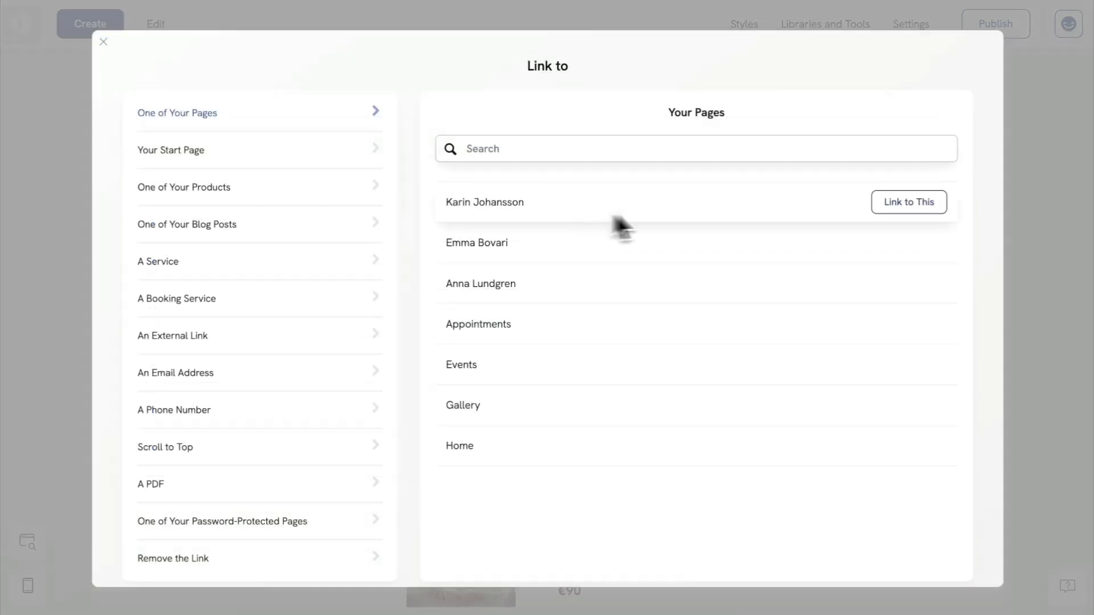
{"action": "left_click", "coordinate": [909, 202]}
{"action": "left_click", "coordinate": [749, 328]}
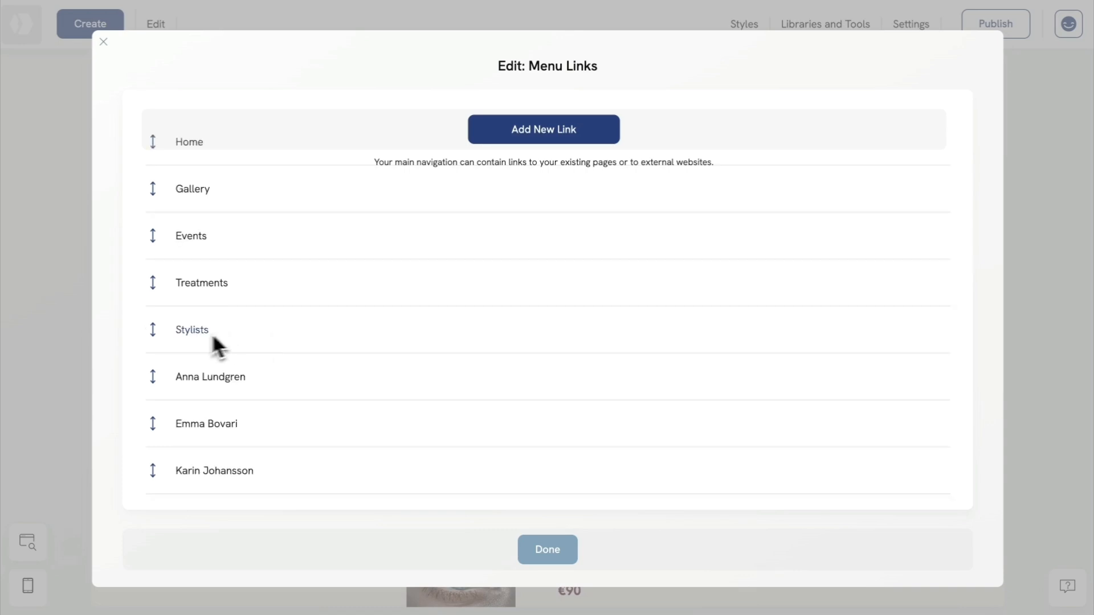
Move the three employee page links under the "Stylists" menu link as sublinks
{"action": "left_click", "coordinate": [198, 334]}
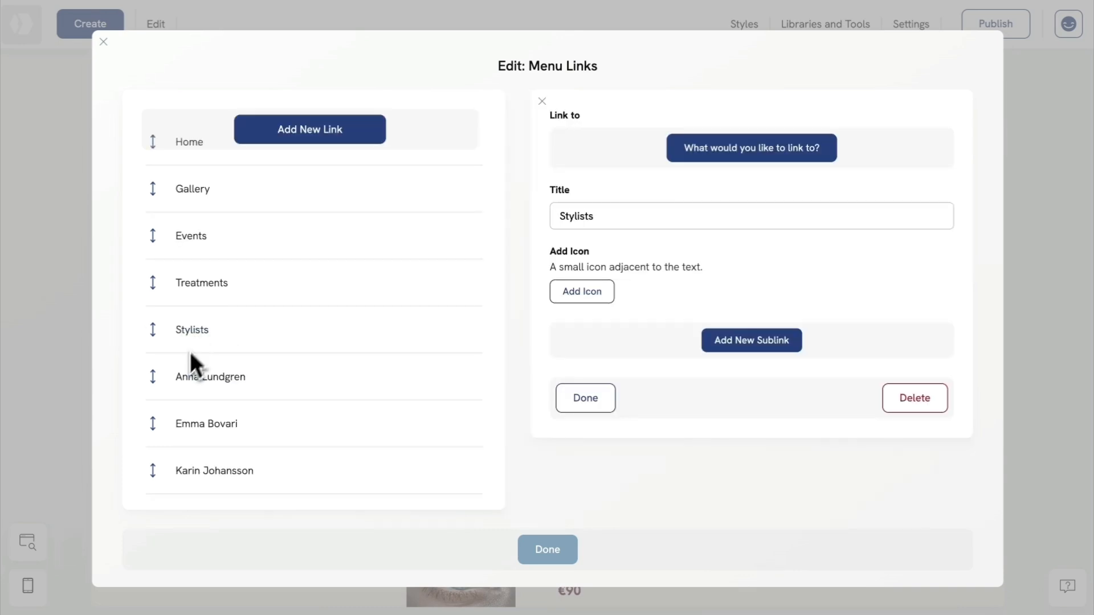
{"action": "left_click_drag", "start_coordinate": [153, 385], "coordinate": [567, 347]}
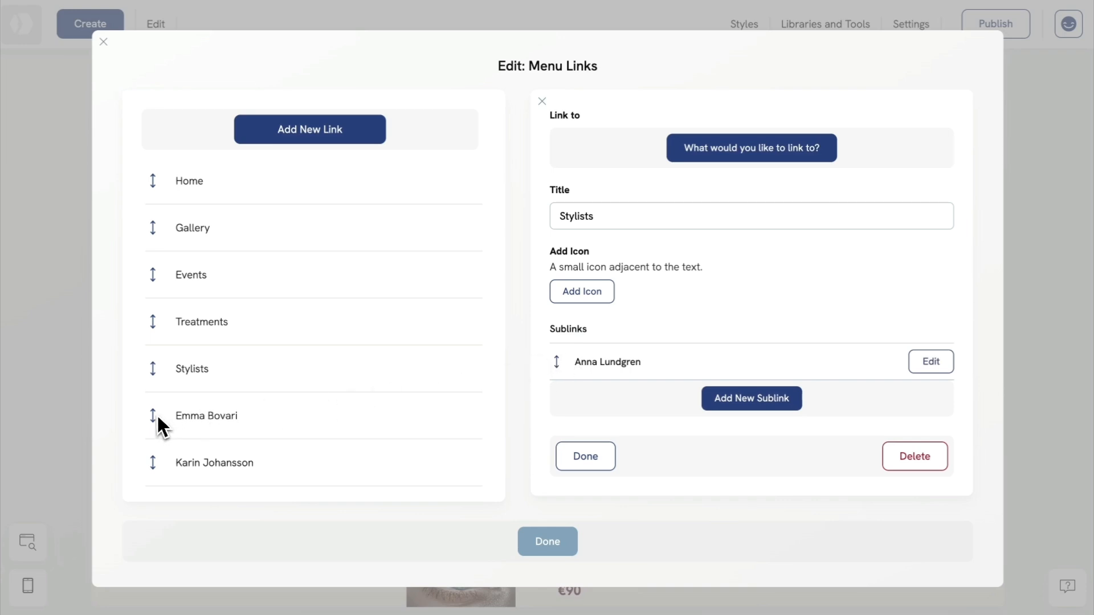
{"action": "left_click_drag", "start_coordinate": [155, 414], "coordinate": [609, 365]}
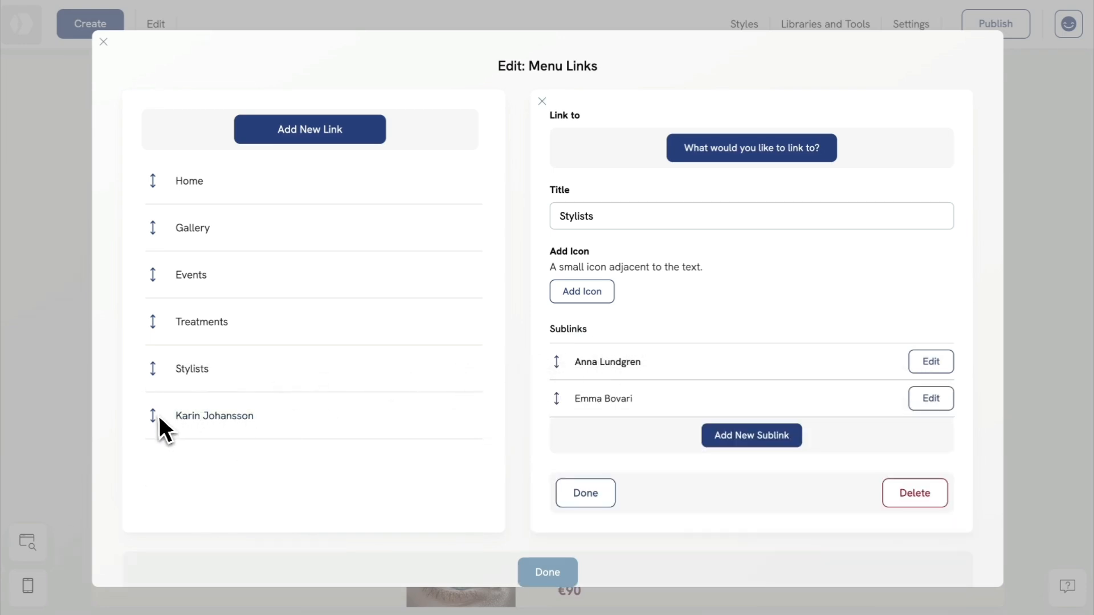
{"action": "left_click_drag", "start_coordinate": [155, 416], "coordinate": [571, 406]}
{"action": "left_click_drag", "start_coordinate": [571, 405], "coordinate": [571, 403]}
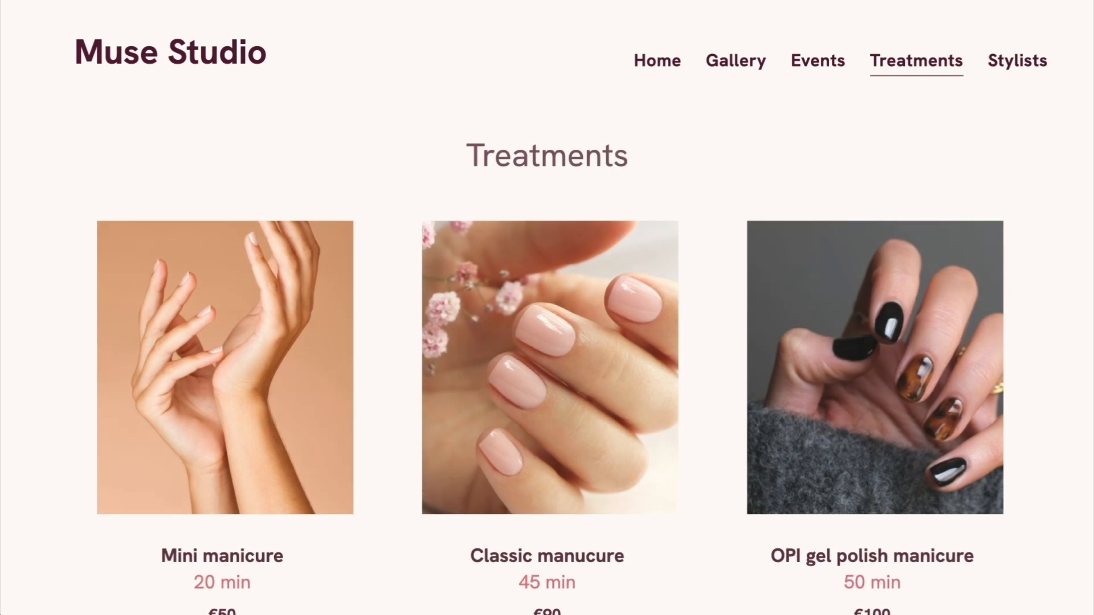
Review the live Treatments page, then check the second and first employees' booking pages through the Stylists submenu
{"action": "scroll", "coordinate": [547, 307], "scroll_direction": "down", "scroll_amount": 10}
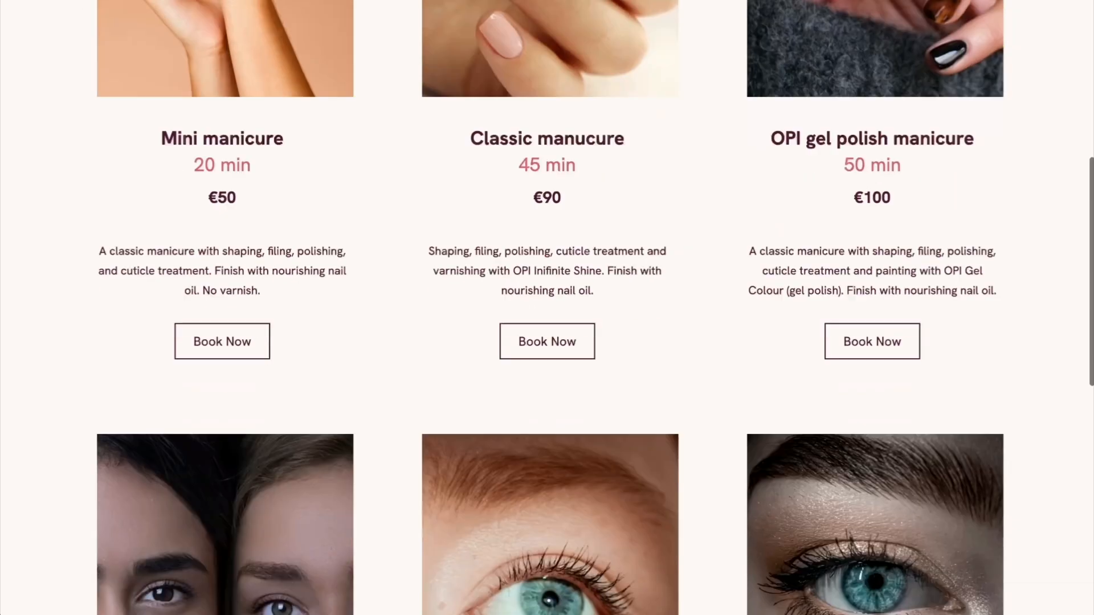
{"action": "scroll", "coordinate": [547, 307], "scroll_direction": "down", "scroll_amount": 2}
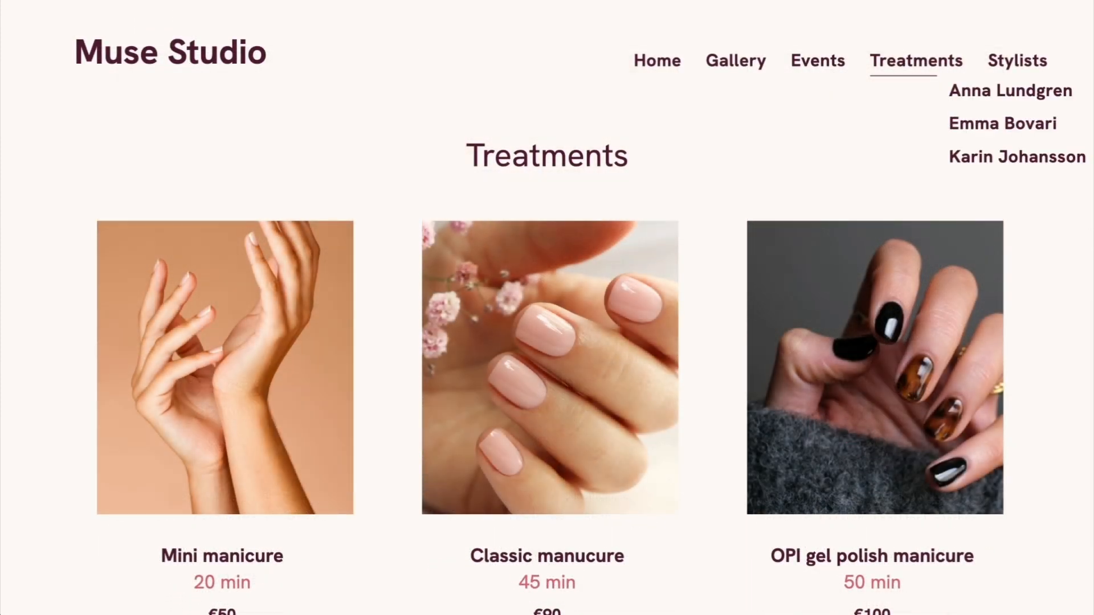
{"action": "left_click", "coordinate": [1002, 124]}
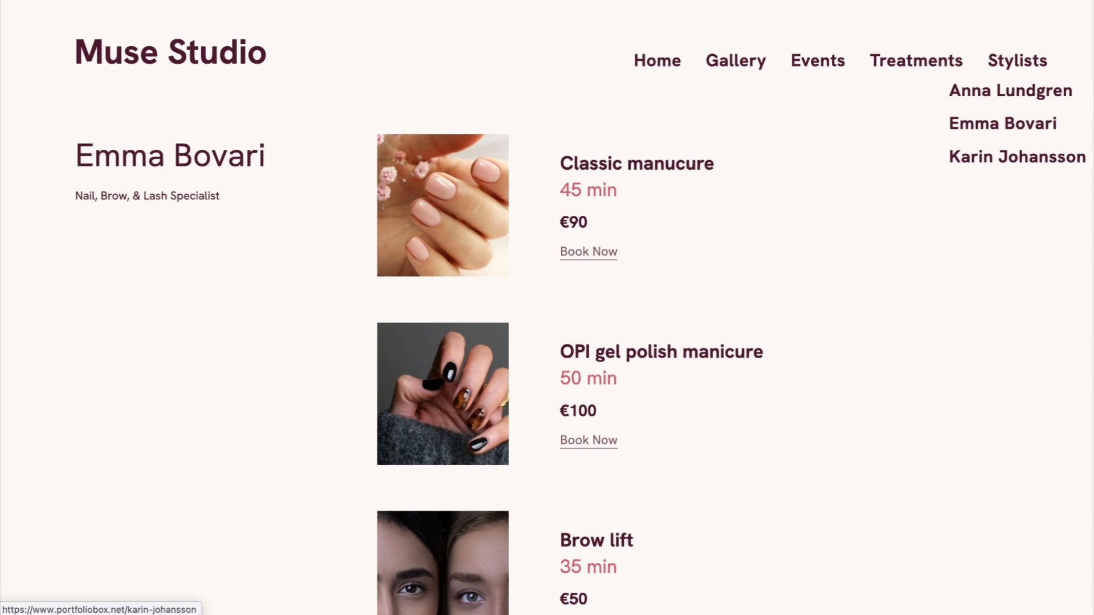
{"action": "left_click", "coordinate": [1010, 91]}
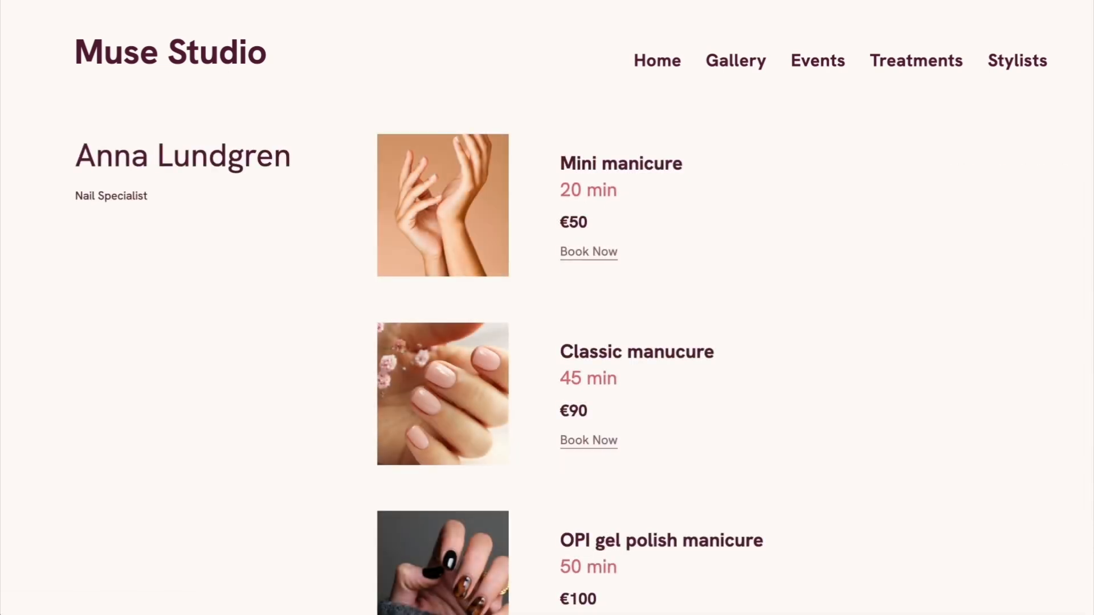